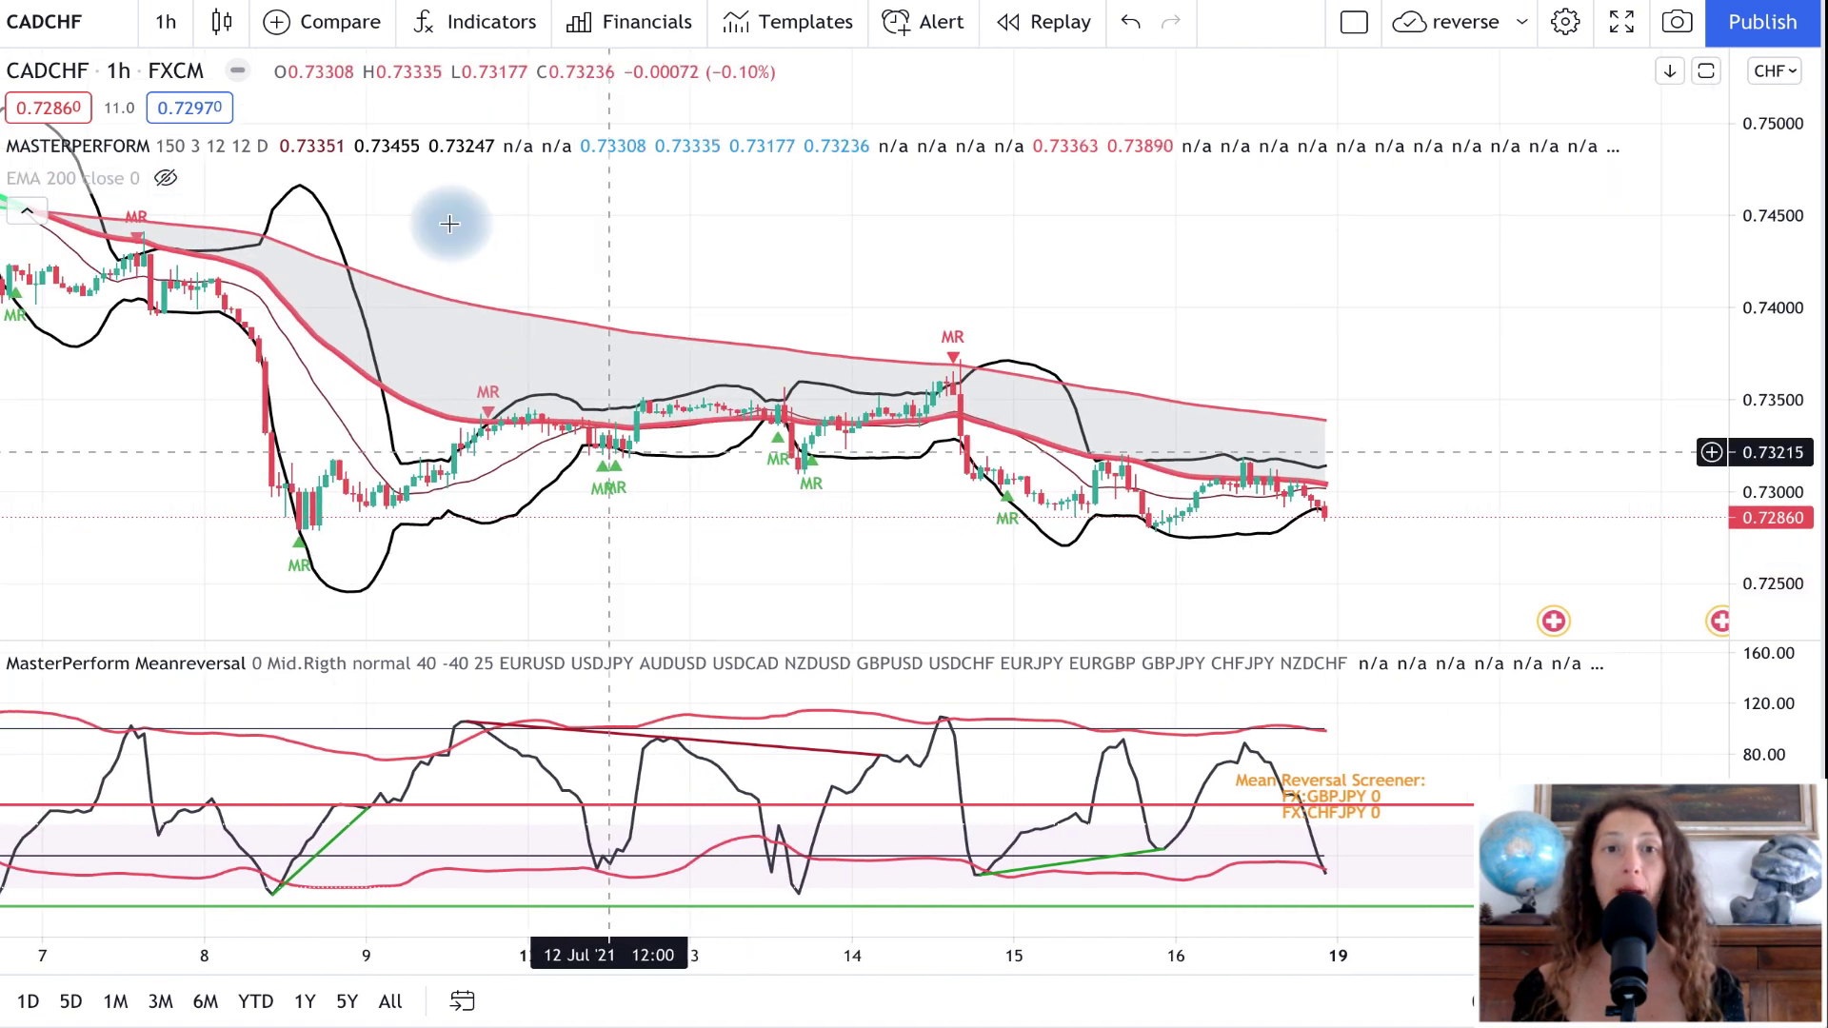
# Review the MASTERPERFORM indicator's input options and close its settings.
pyautogui.moveTo(359, 139)
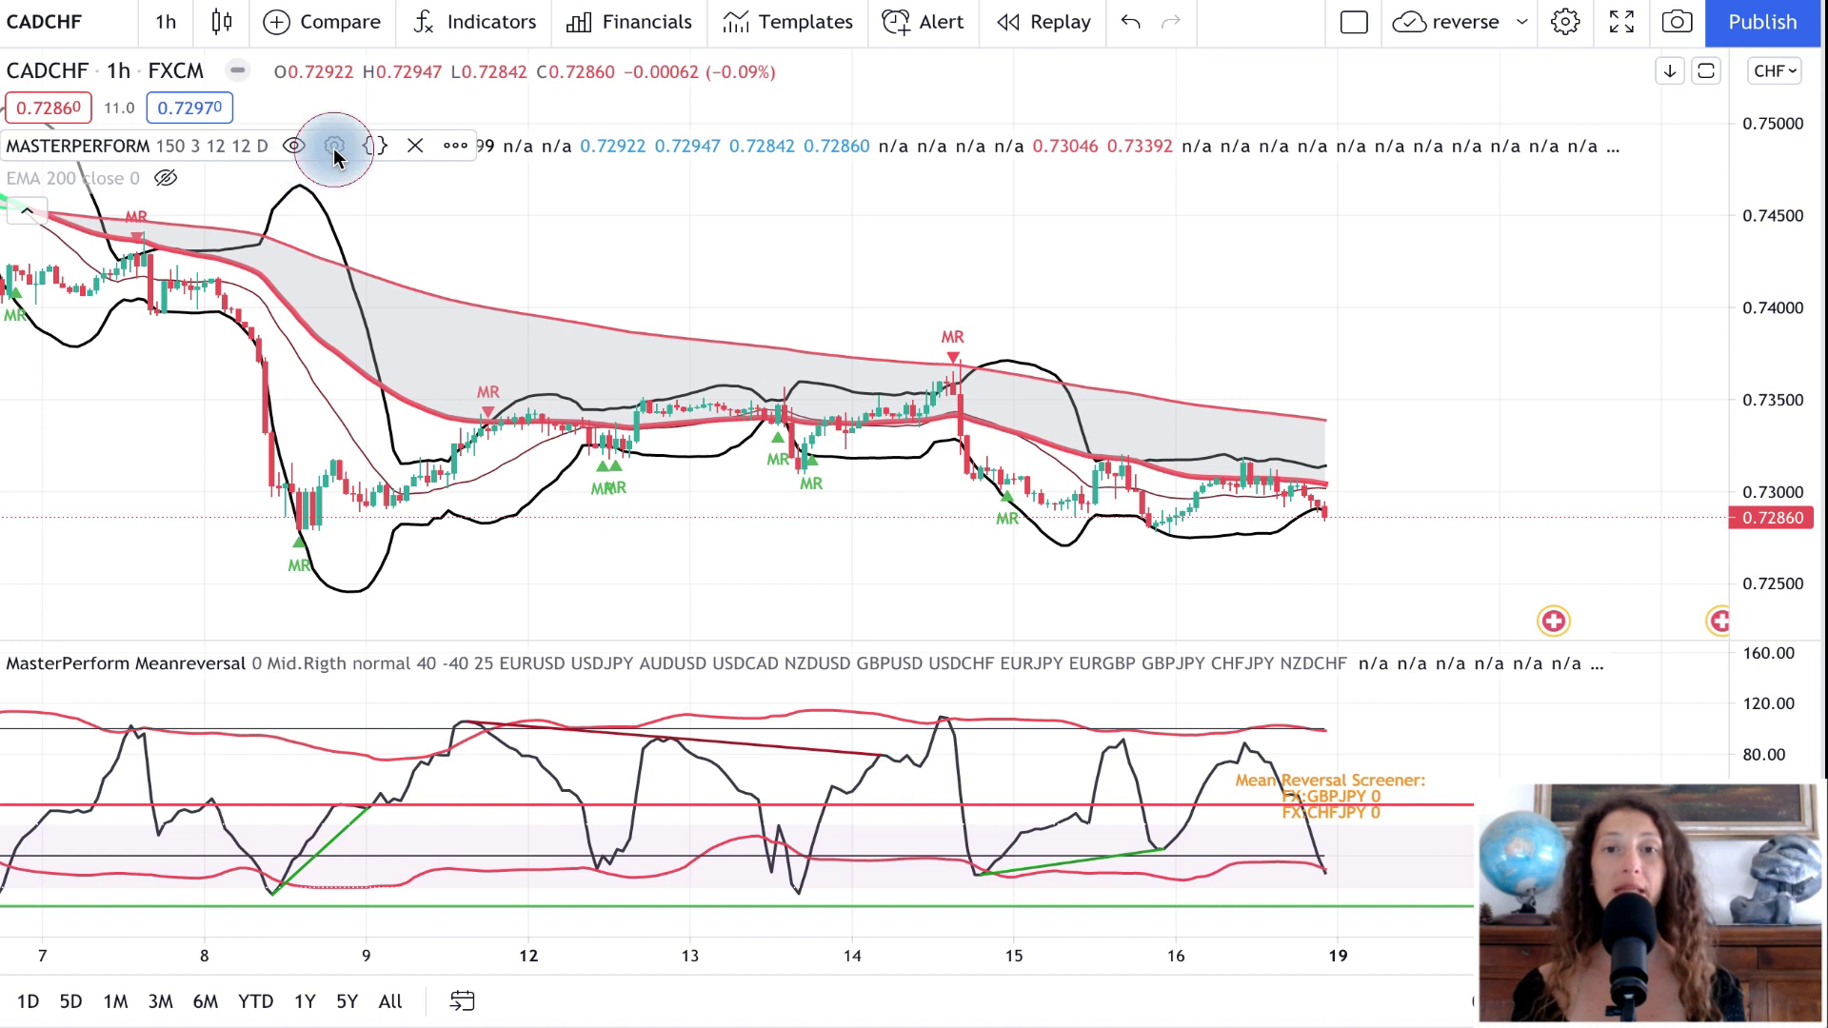
pyautogui.click(334, 147)
pyautogui.click(778, 129)
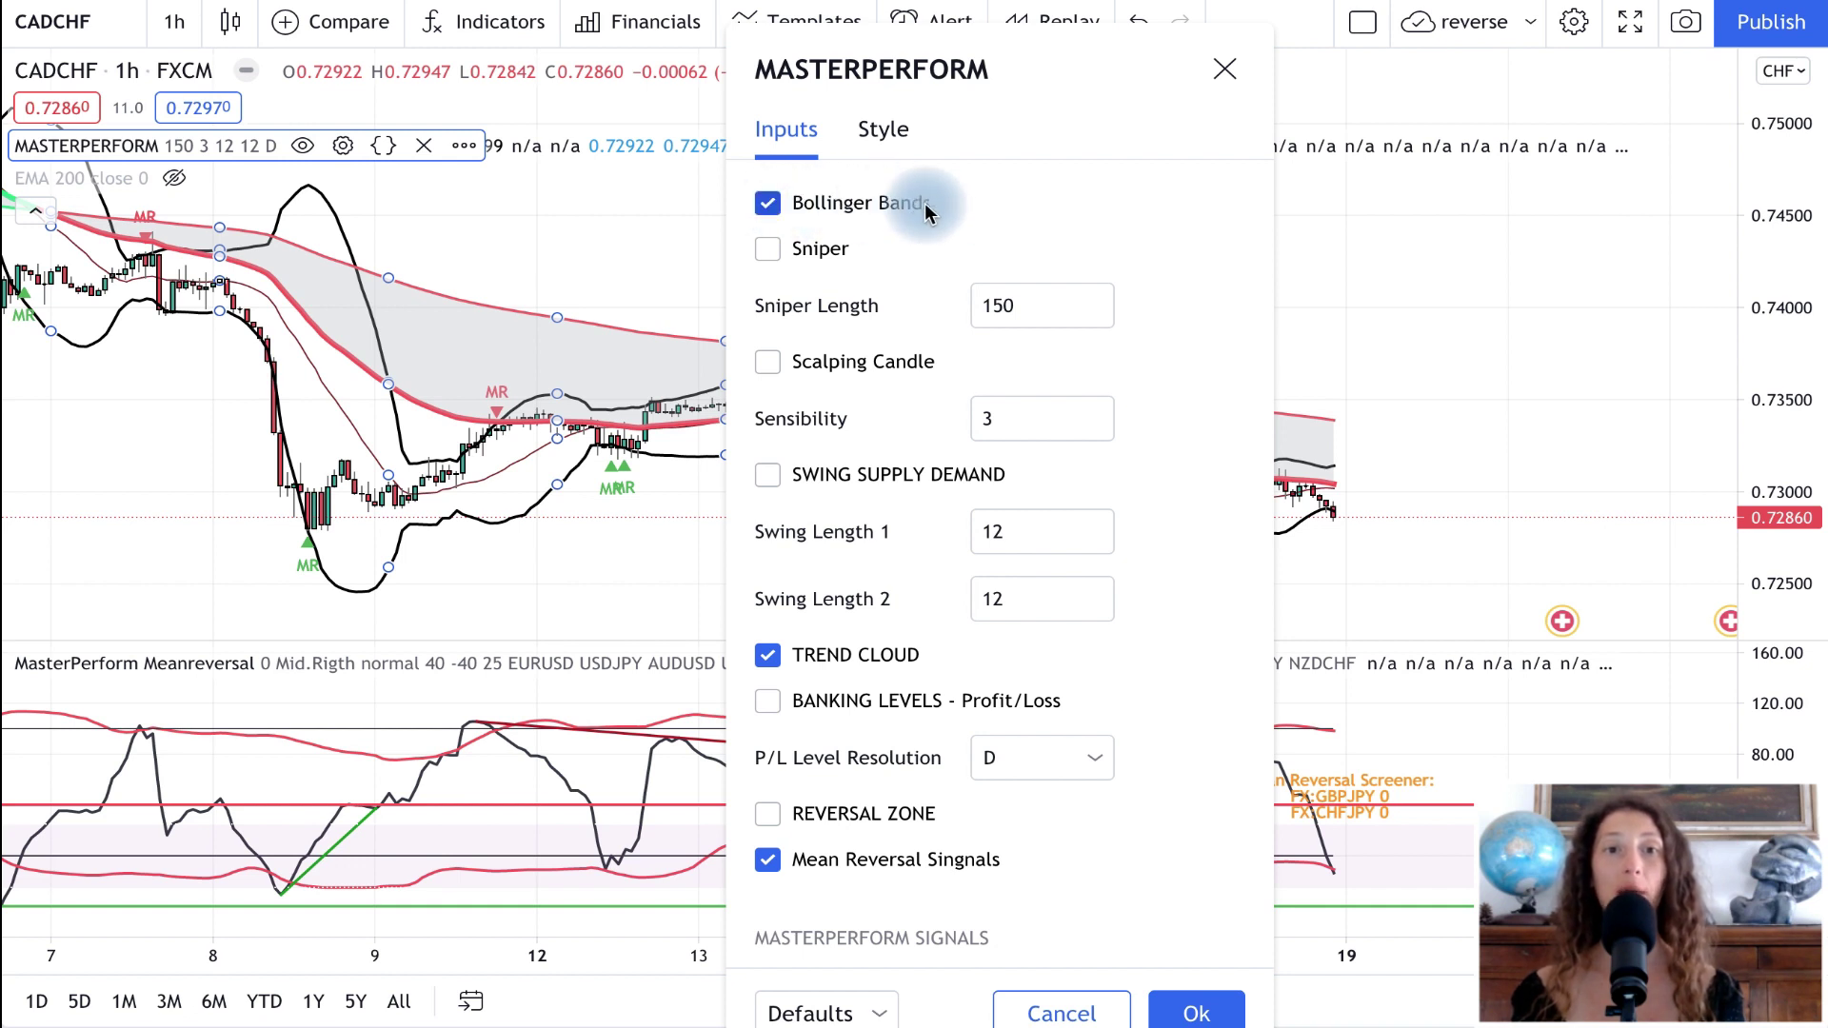
pyautogui.scroll(-3, 956, 261)
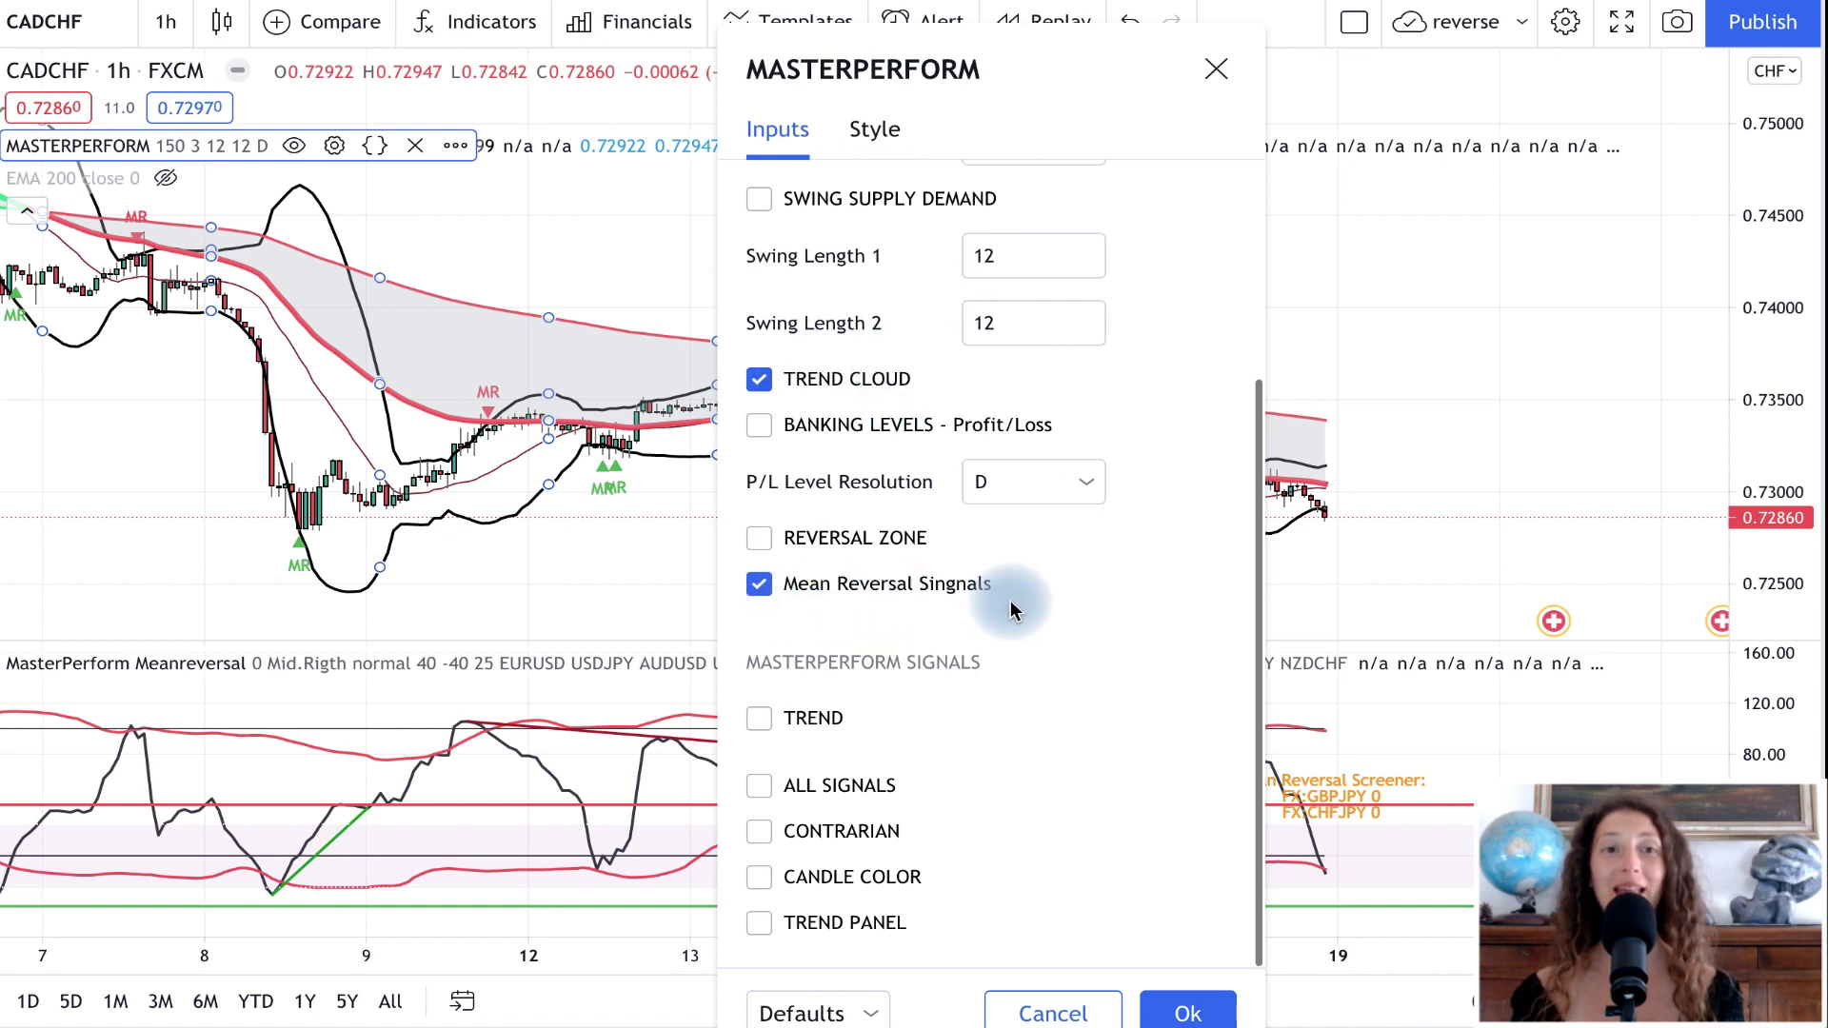
pyautogui.click(1188, 1012)
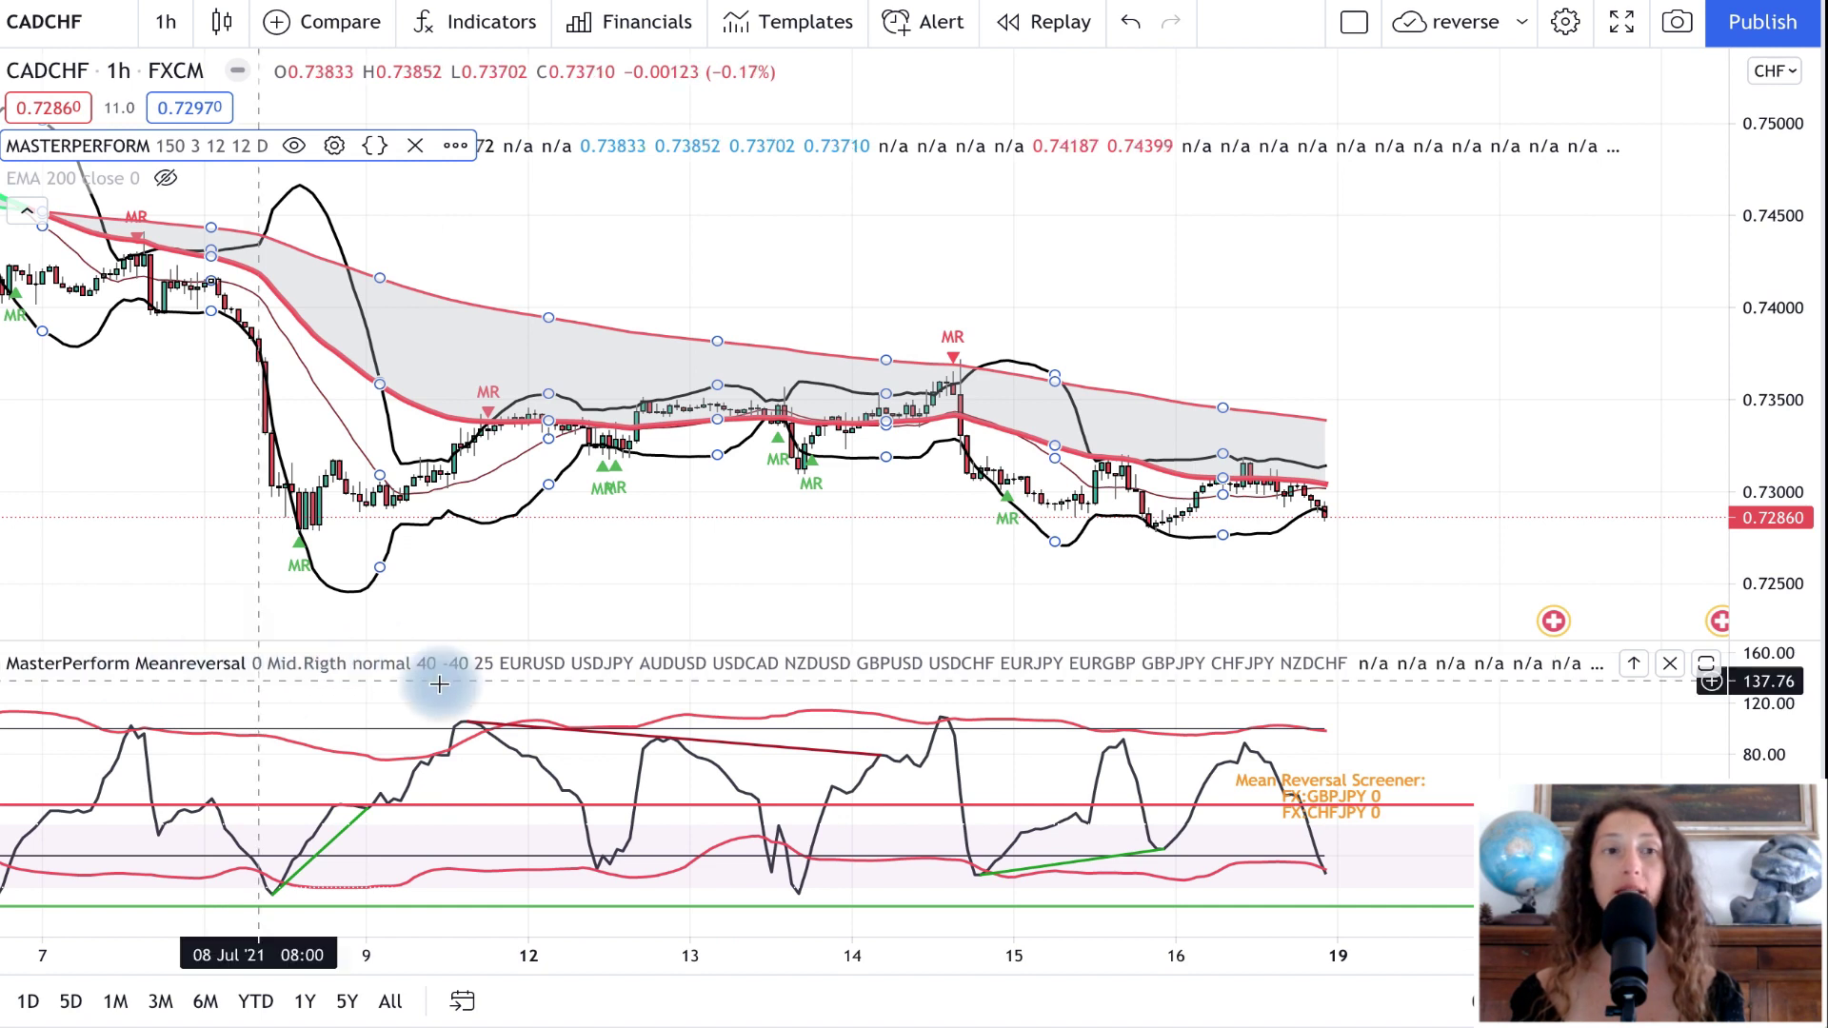
# Browse the Meanreversal settings through screener pairs S21–S32, then close without changes.
pyautogui.moveTo(1497, 659)
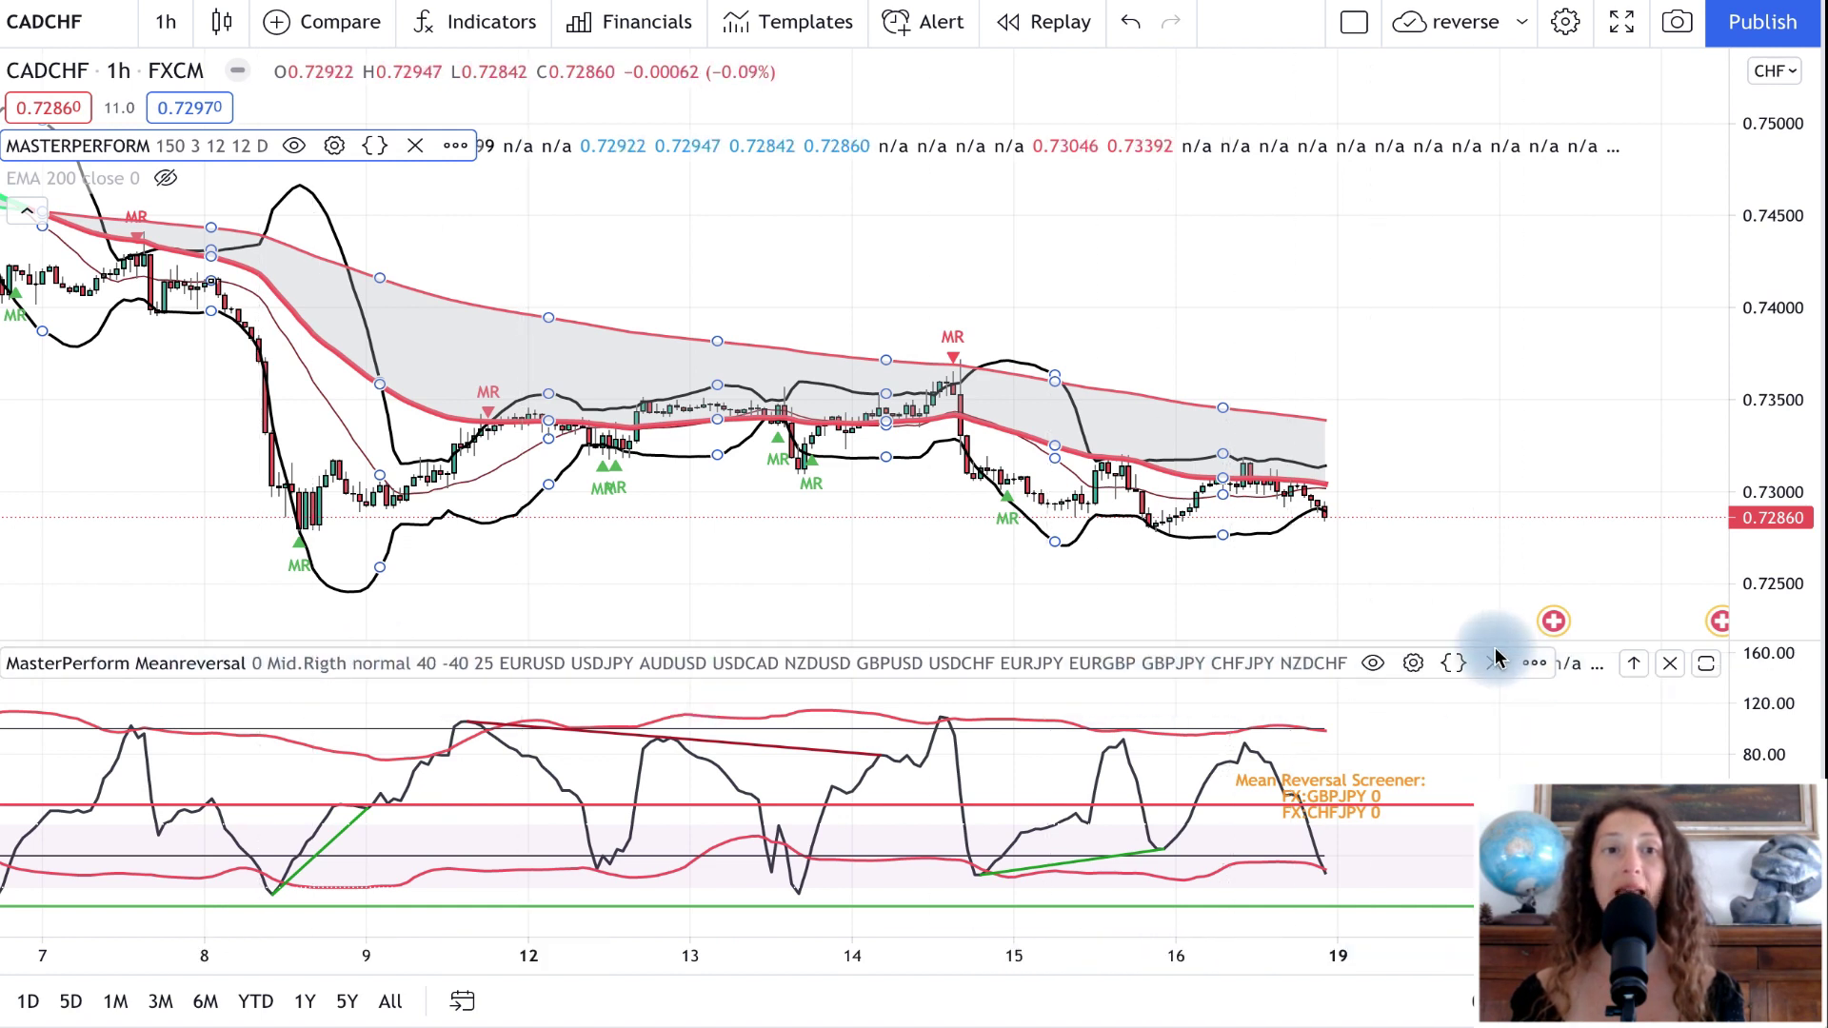
pyautogui.click(1415, 663)
pyautogui.scroll(-3, 1148, 440)
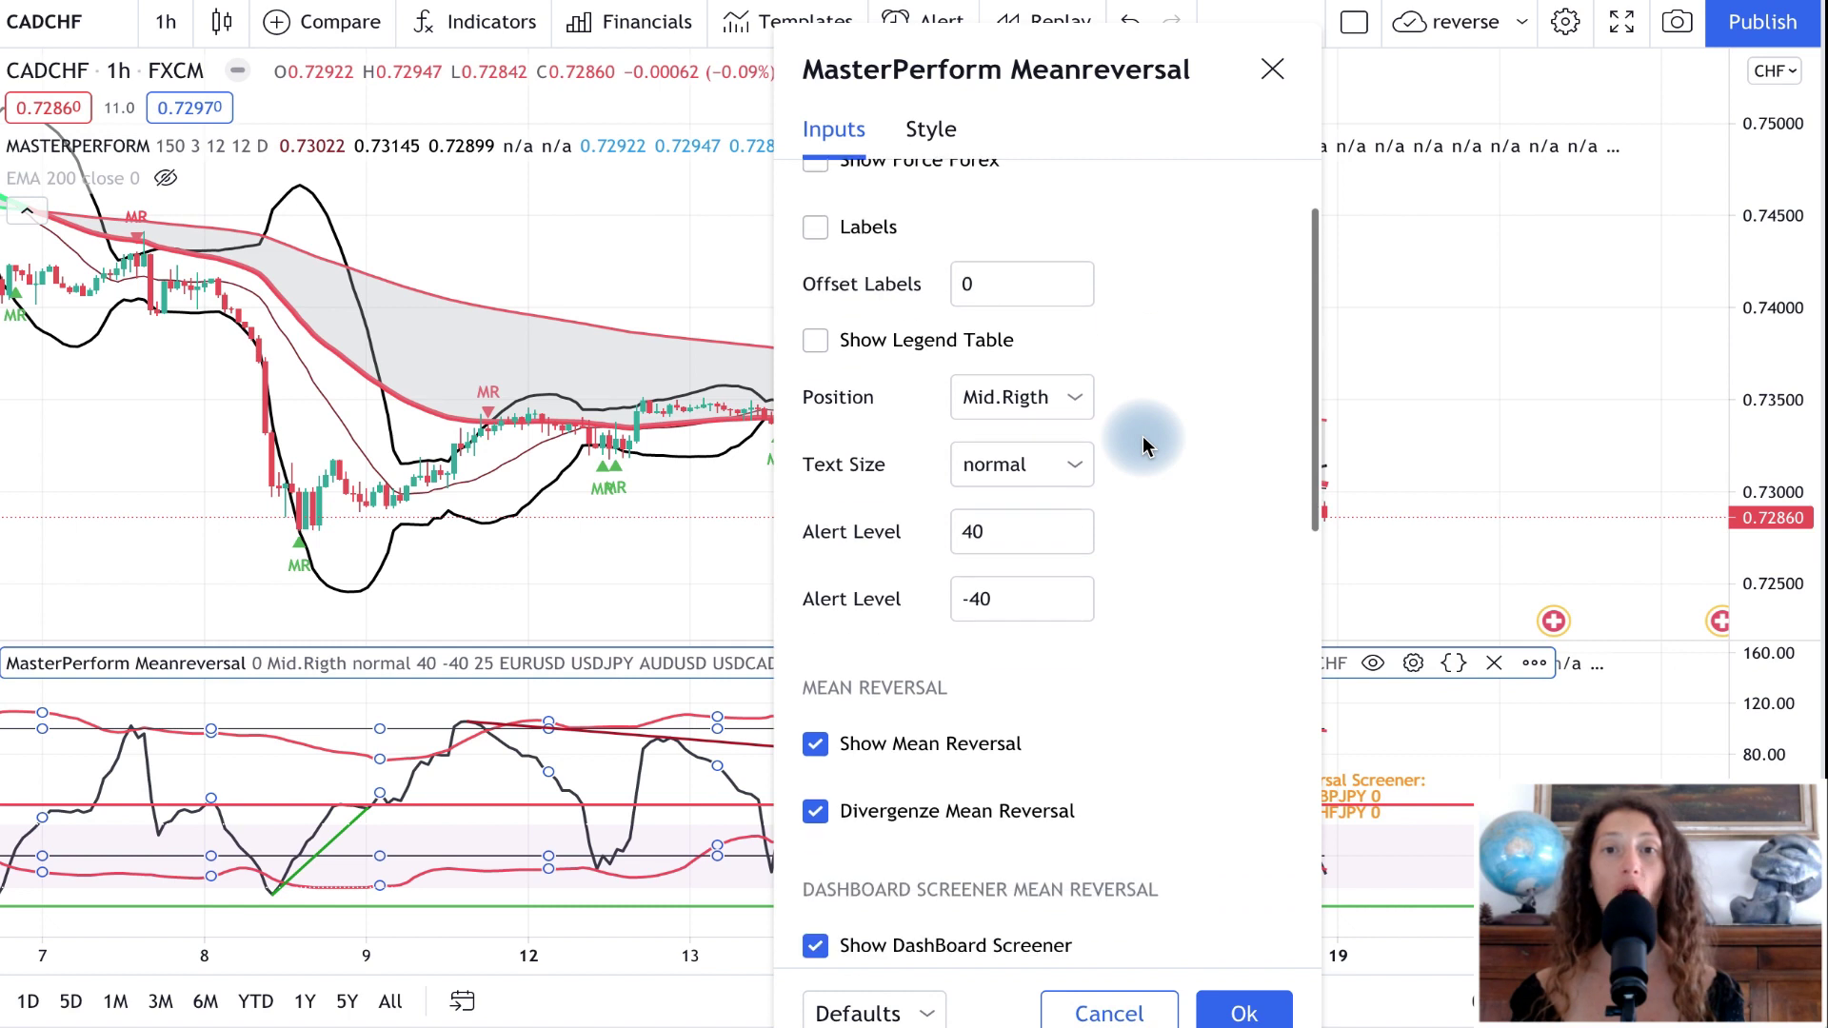
pyautogui.scroll(-3, 1145, 446)
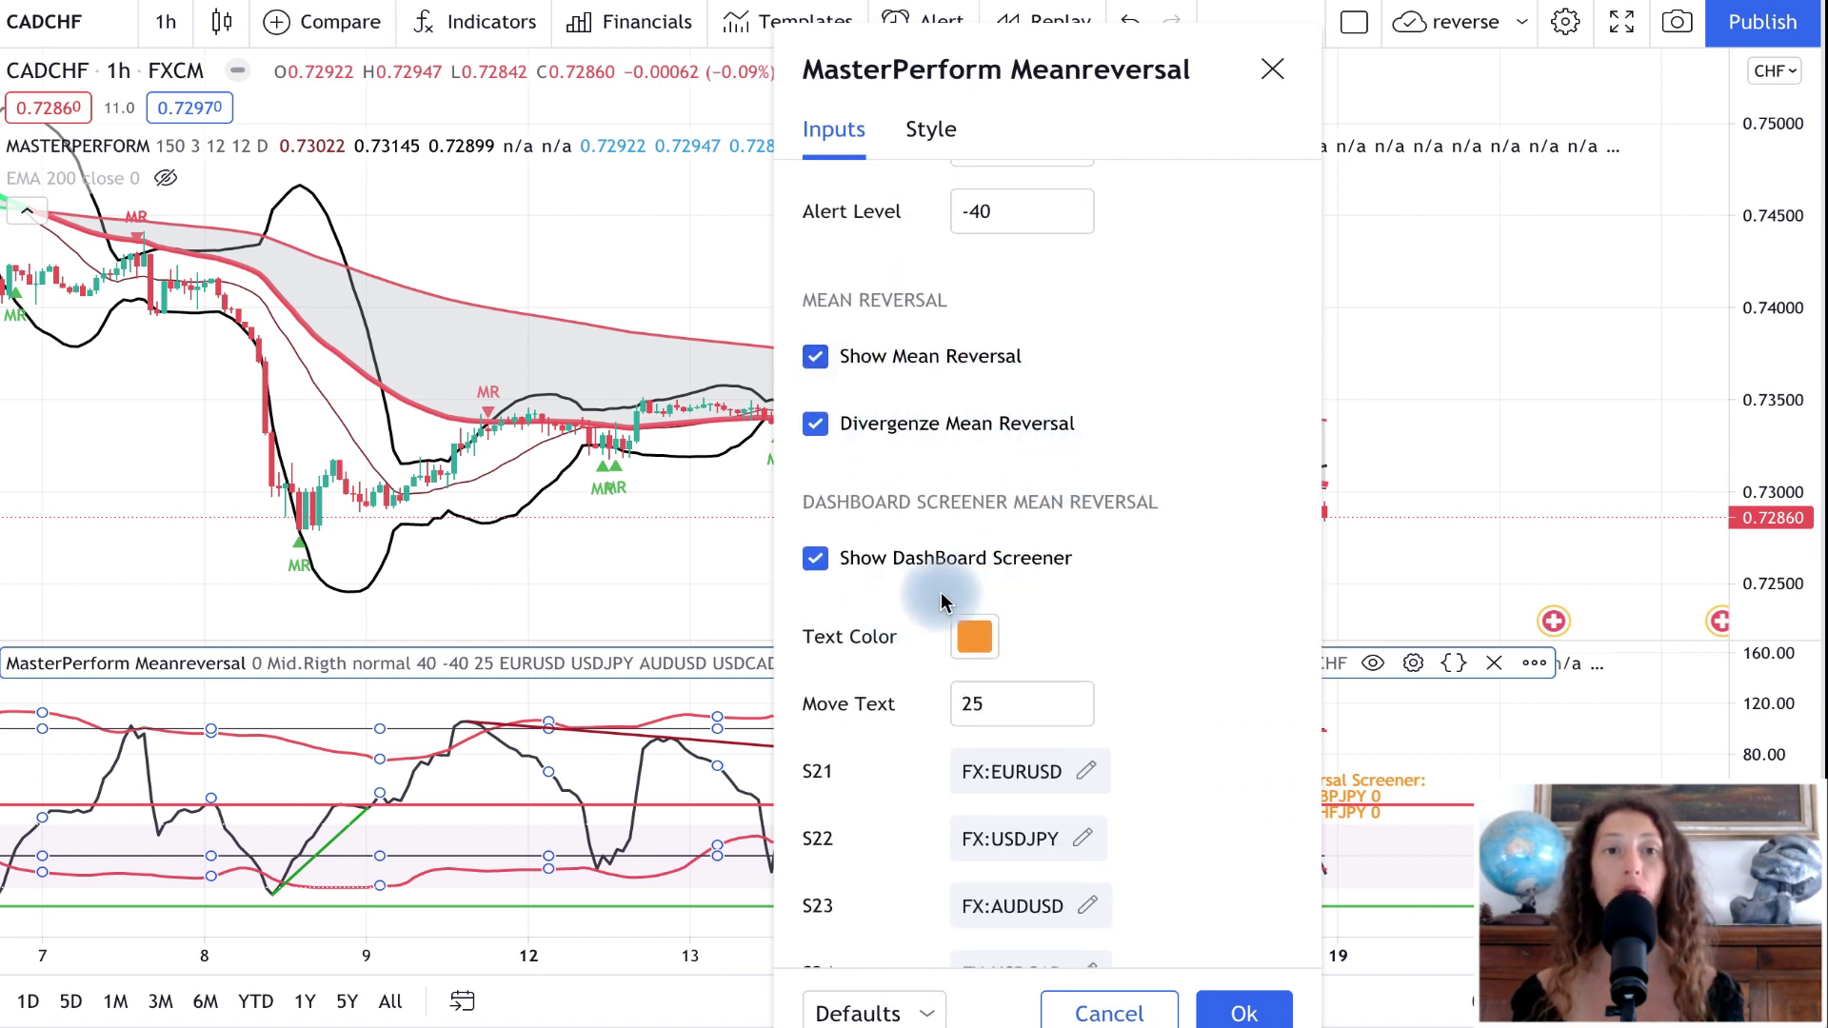
pyautogui.scroll(-2, 1057, 747)
pyautogui.scroll(-1, 1073, 743)
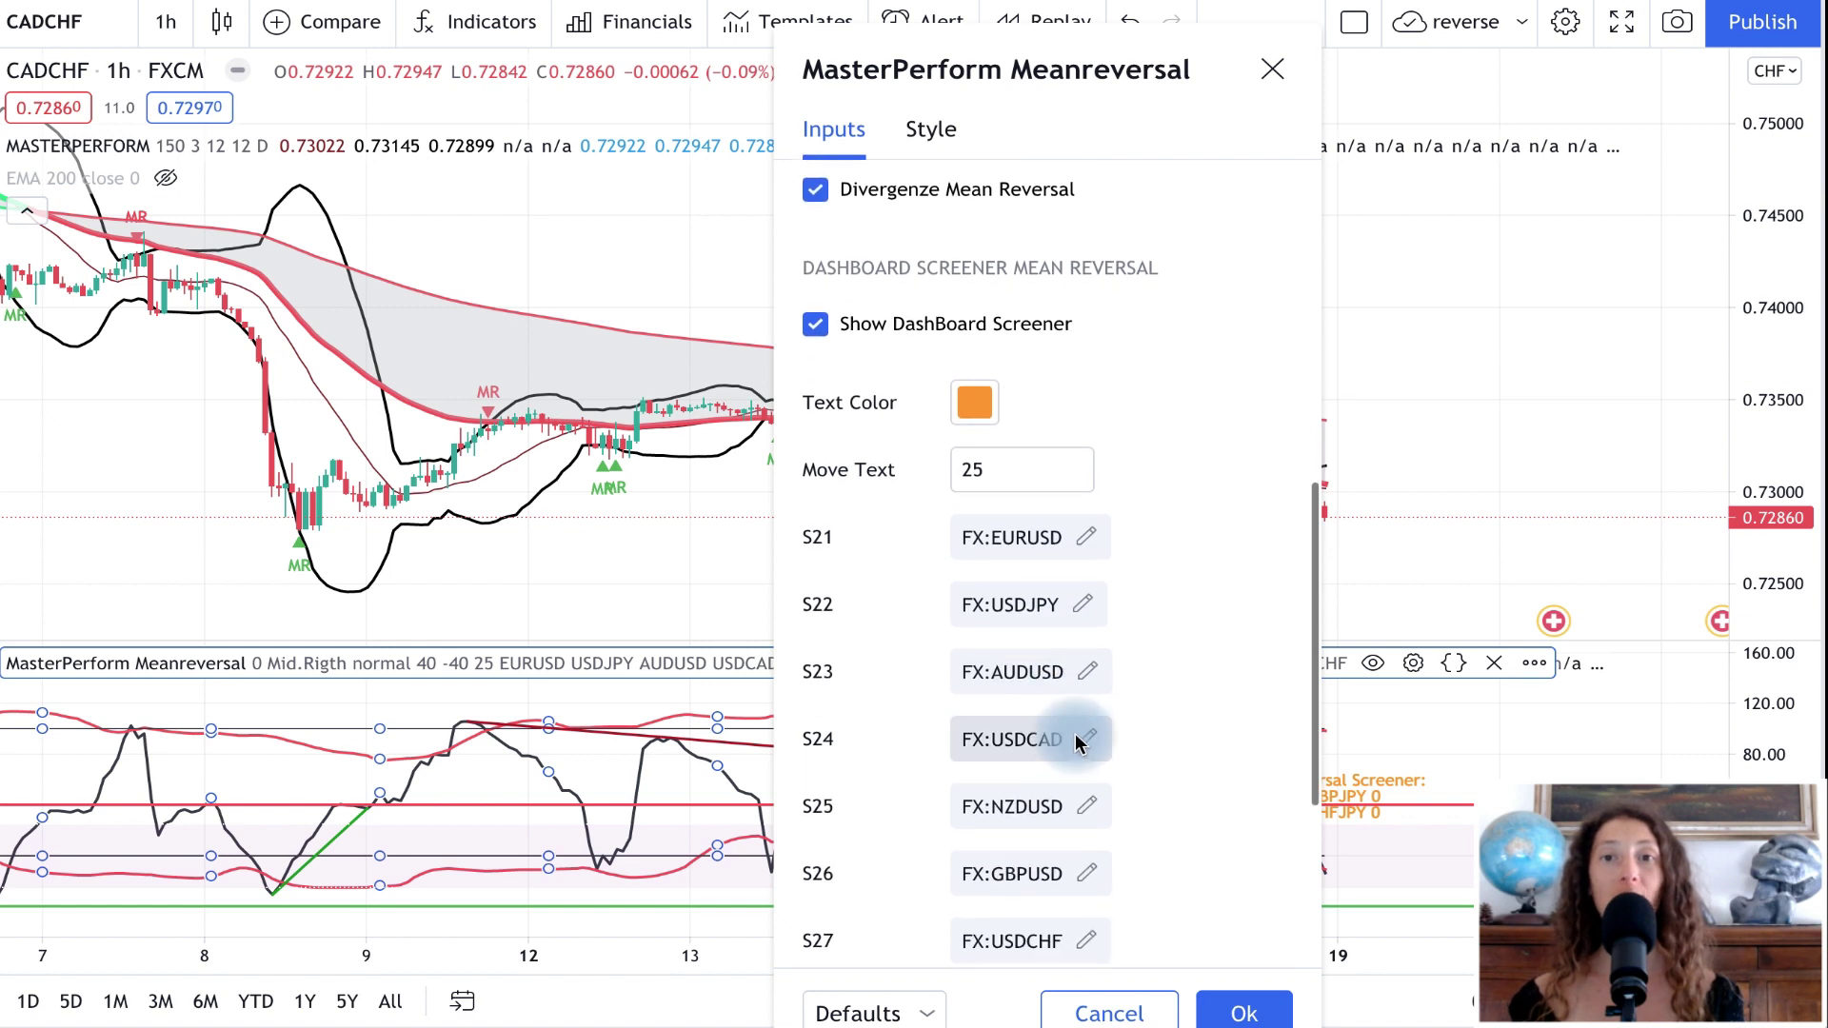
pyautogui.scroll(-2, 1090, 572)
pyautogui.scroll(-1, 1082, 509)
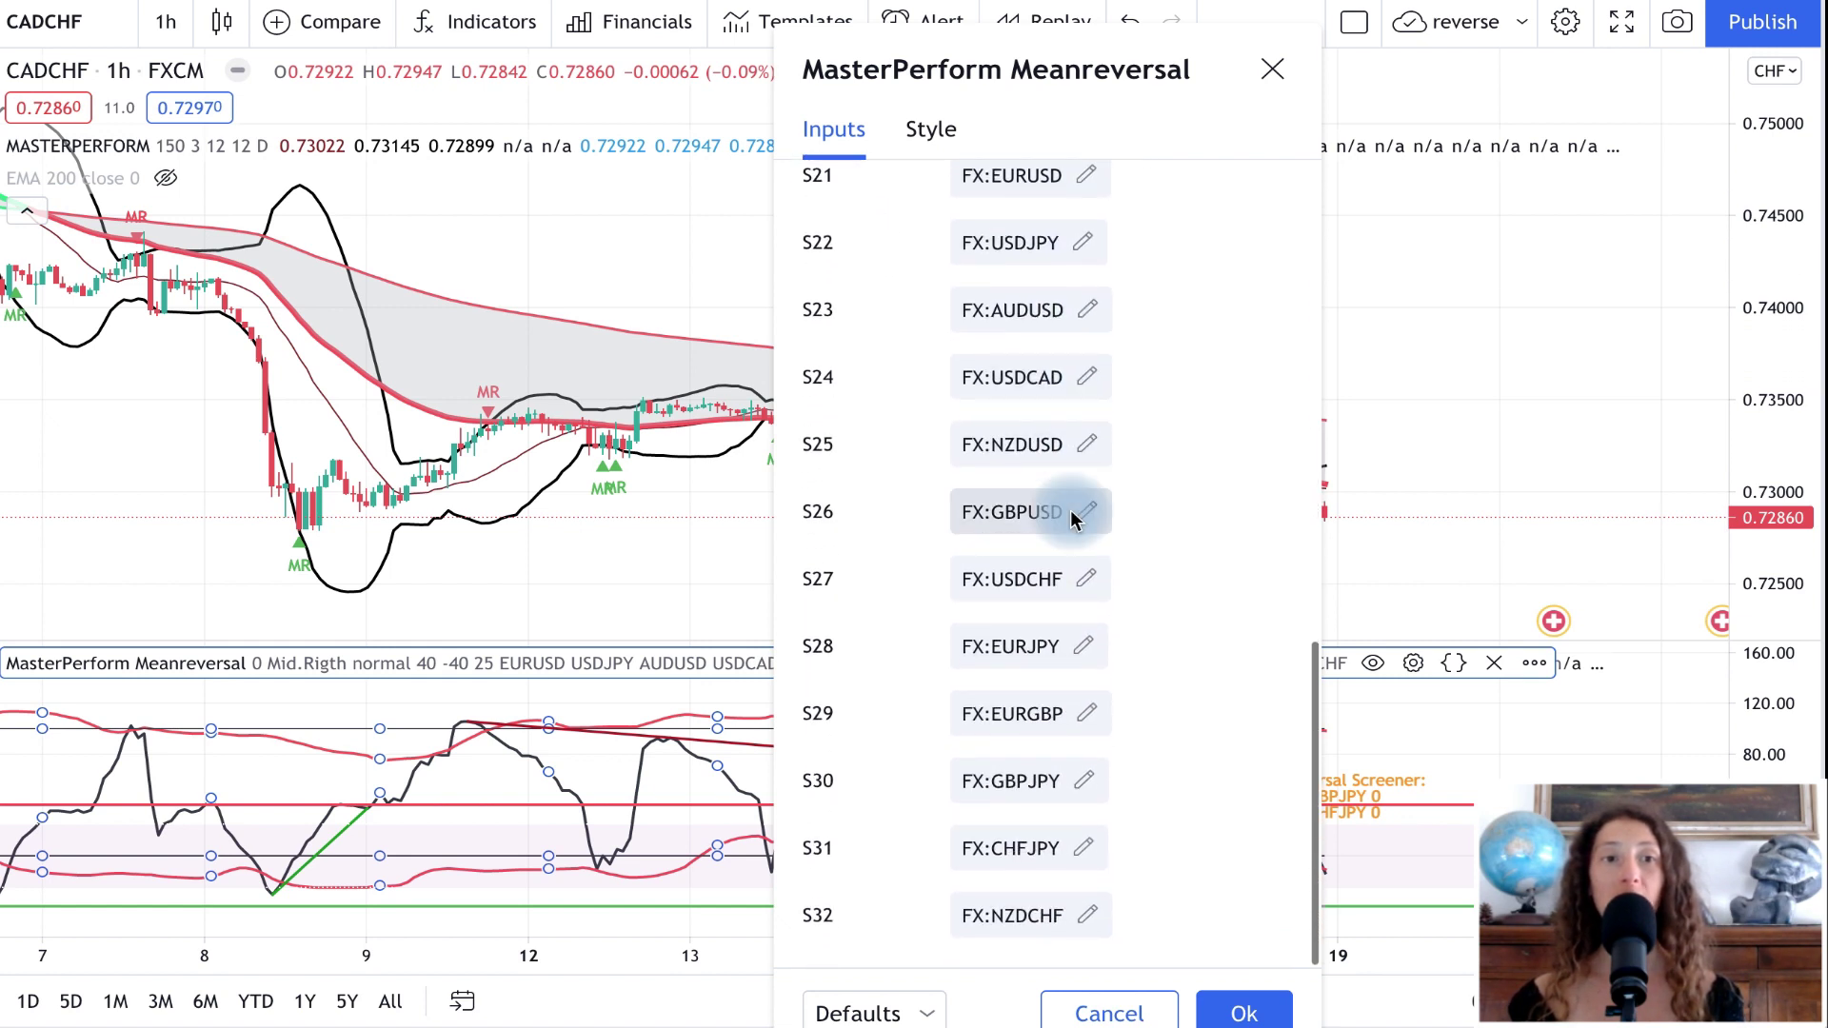
pyautogui.scroll(6, 1062, 567)
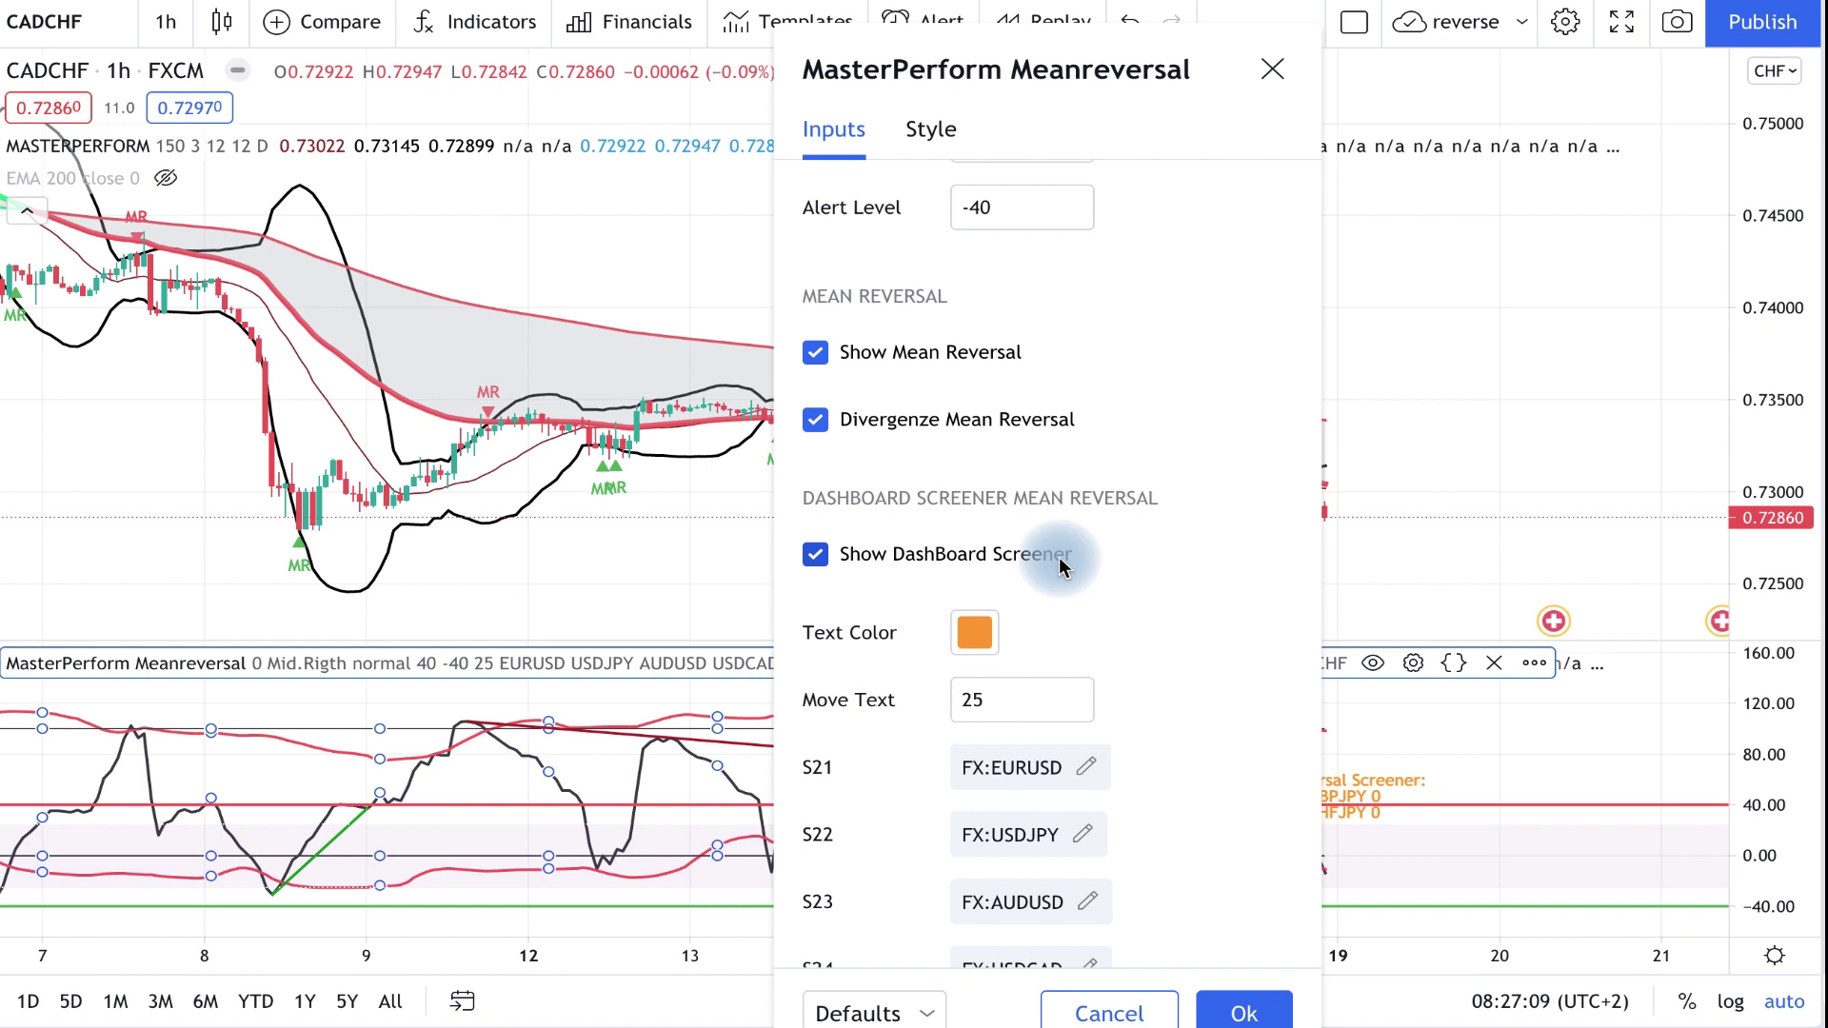
pyautogui.click(1275, 77)
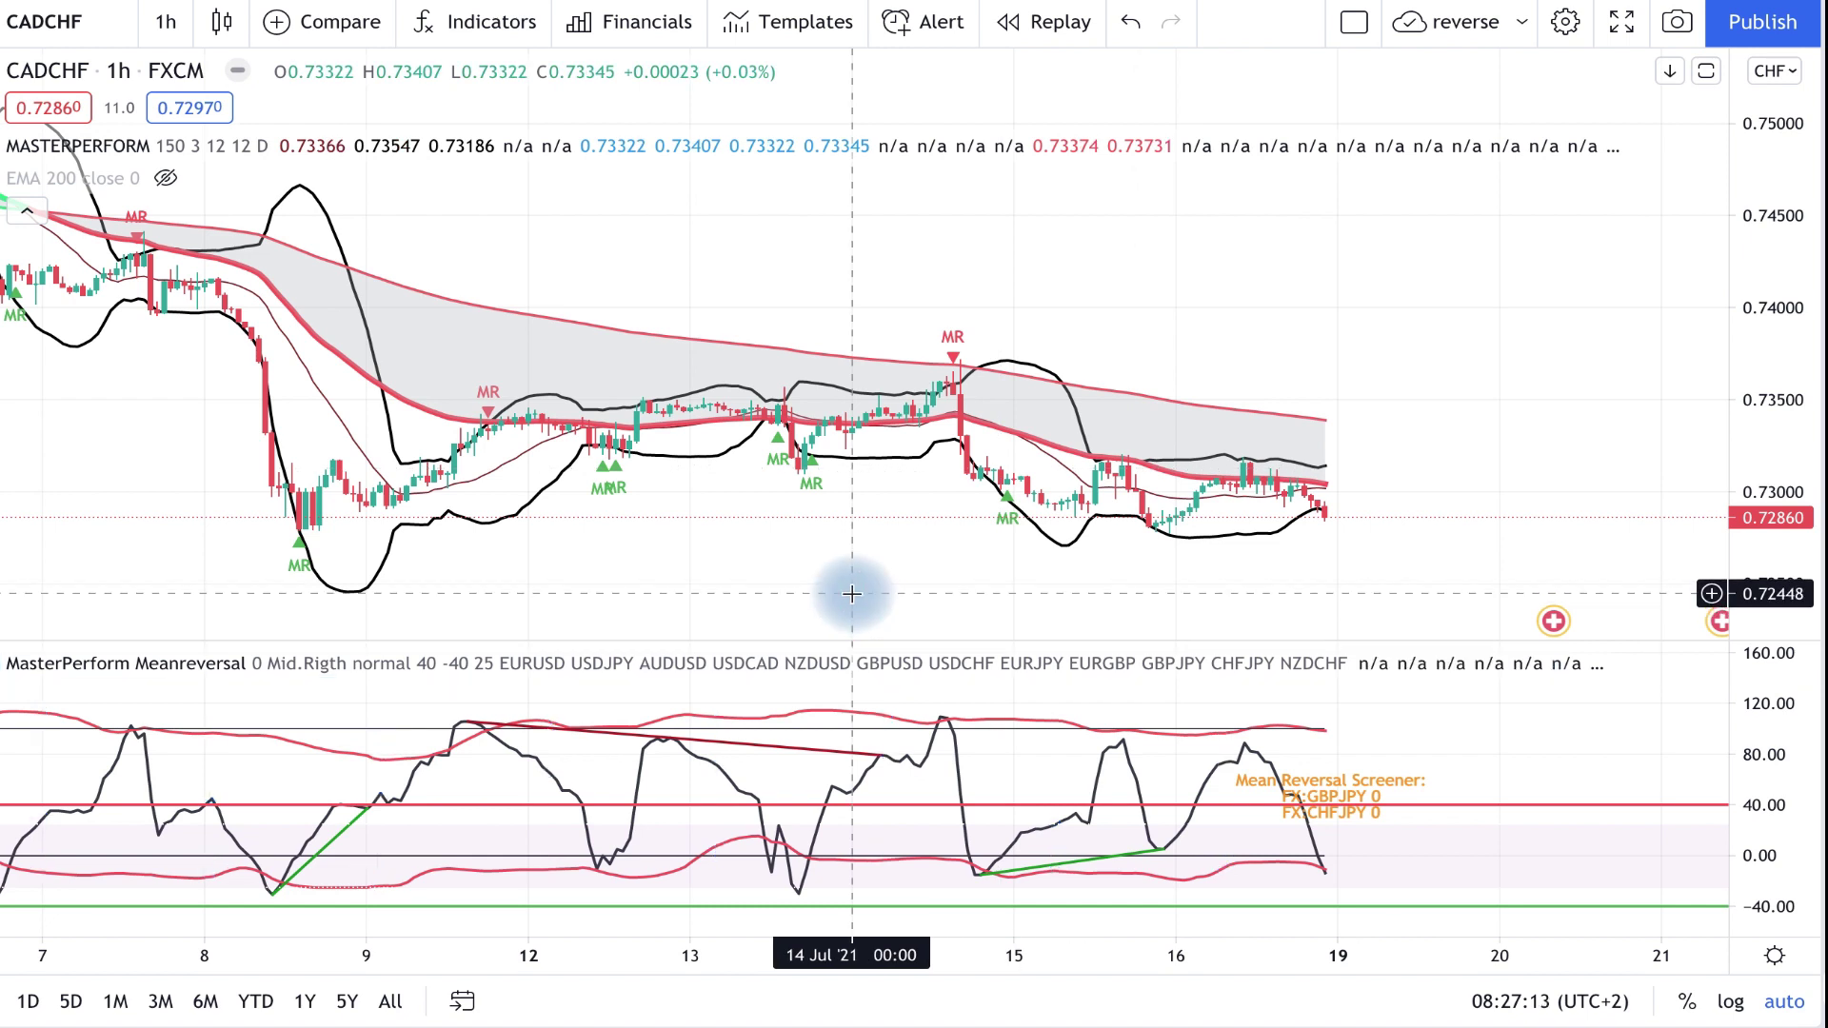
# Scroll the CADCHF 1h chart back to the 18–30 June MR buy and sell signals.
pyautogui.hscroll(-5, 852, 593)
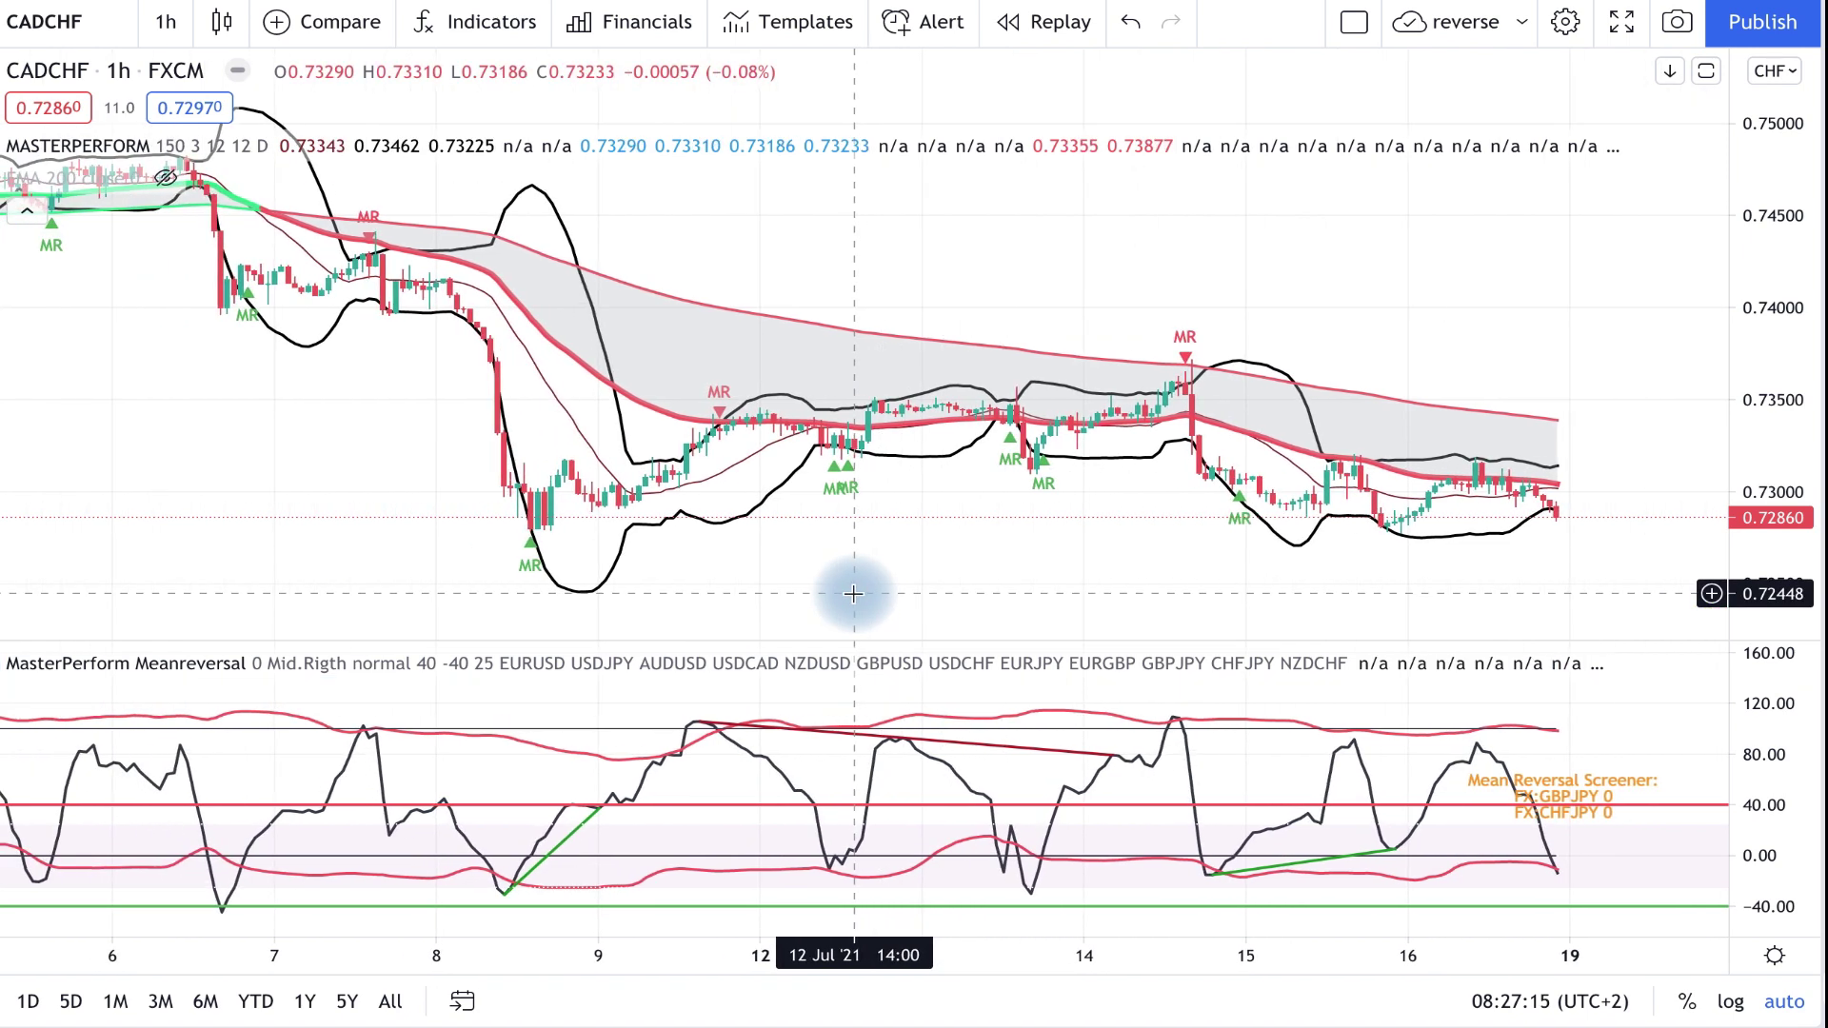
pyautogui.hscroll(-3, 853, 593)
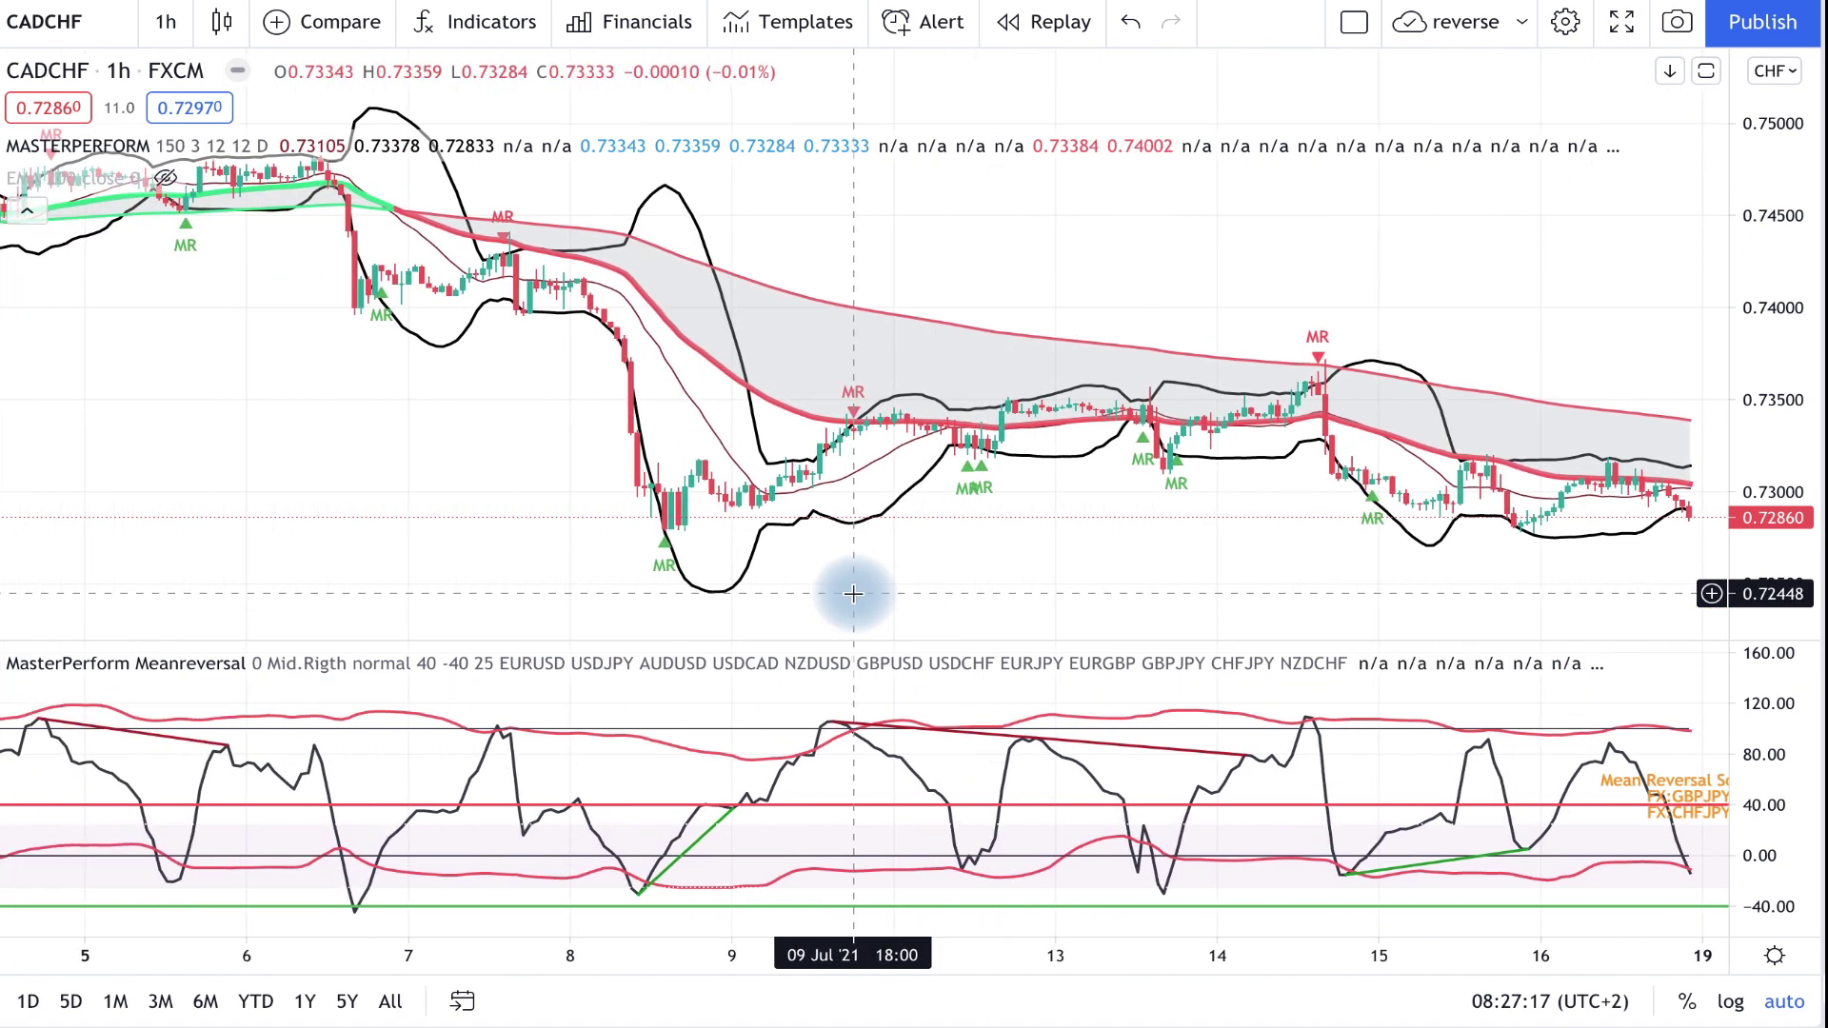
pyautogui.hscroll(-1, 853, 593)
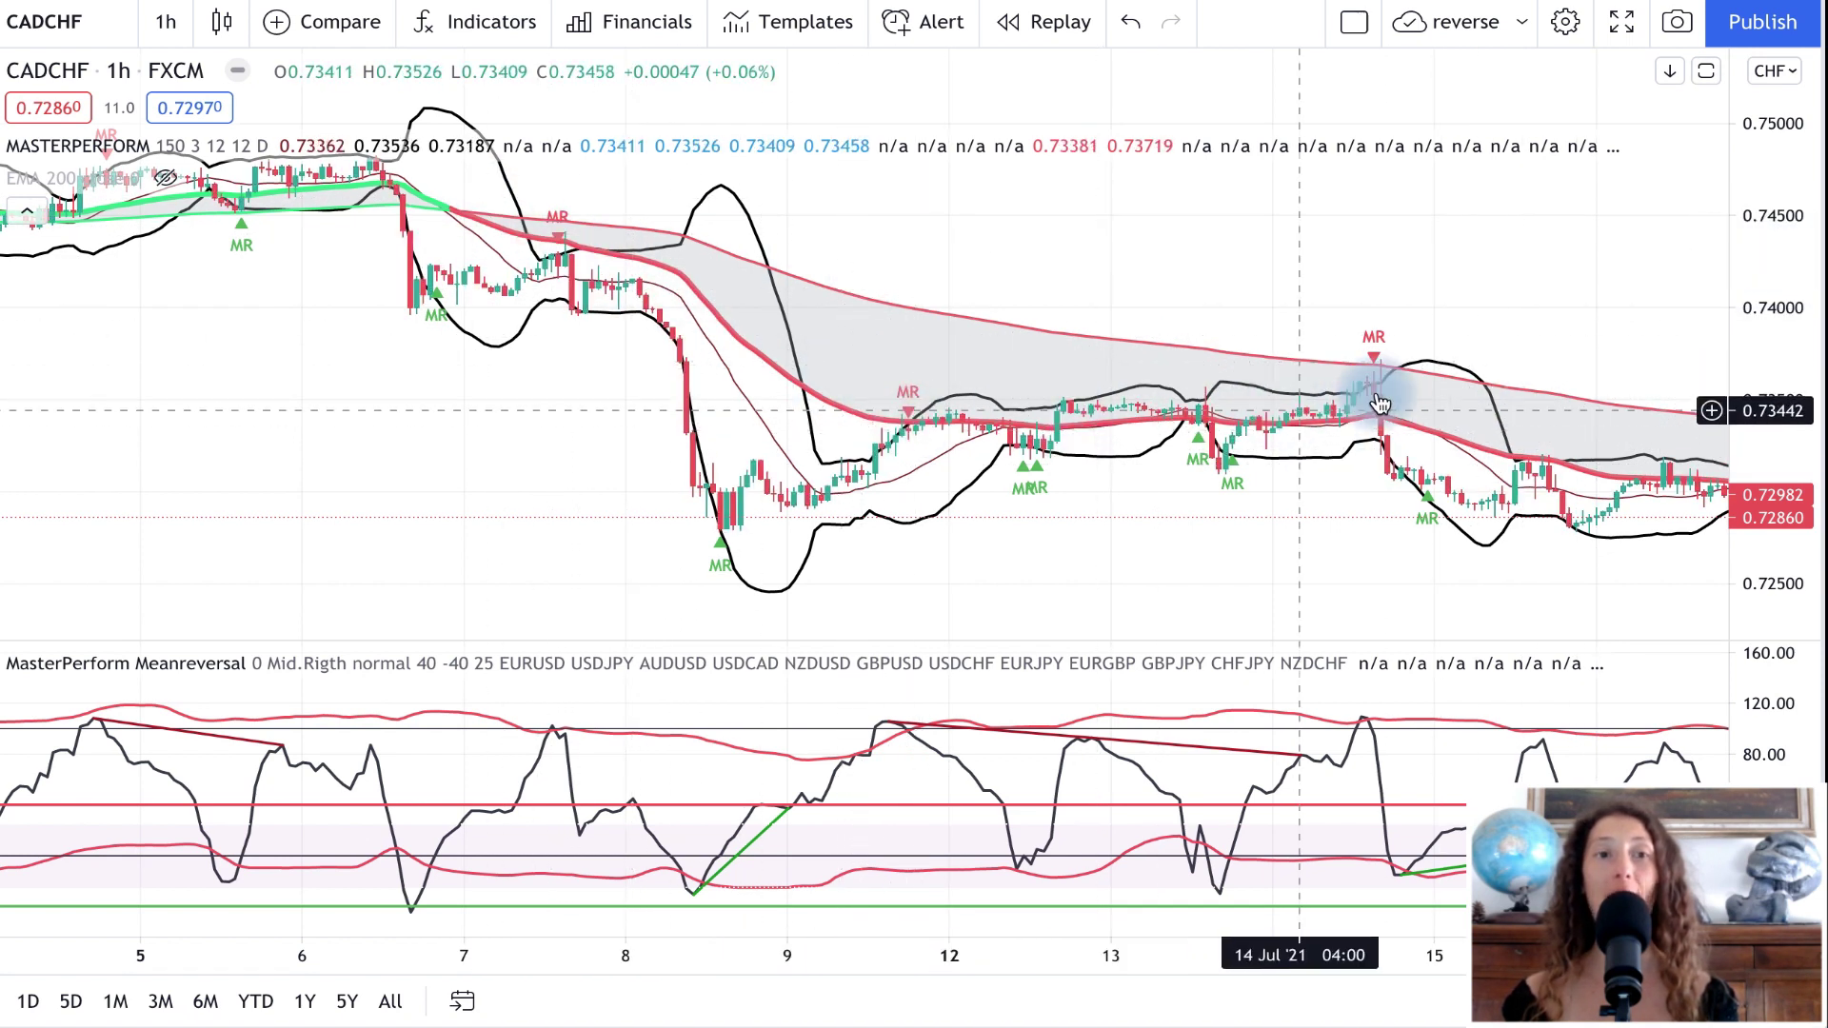
pyautogui.hscroll(-5, 905, 407)
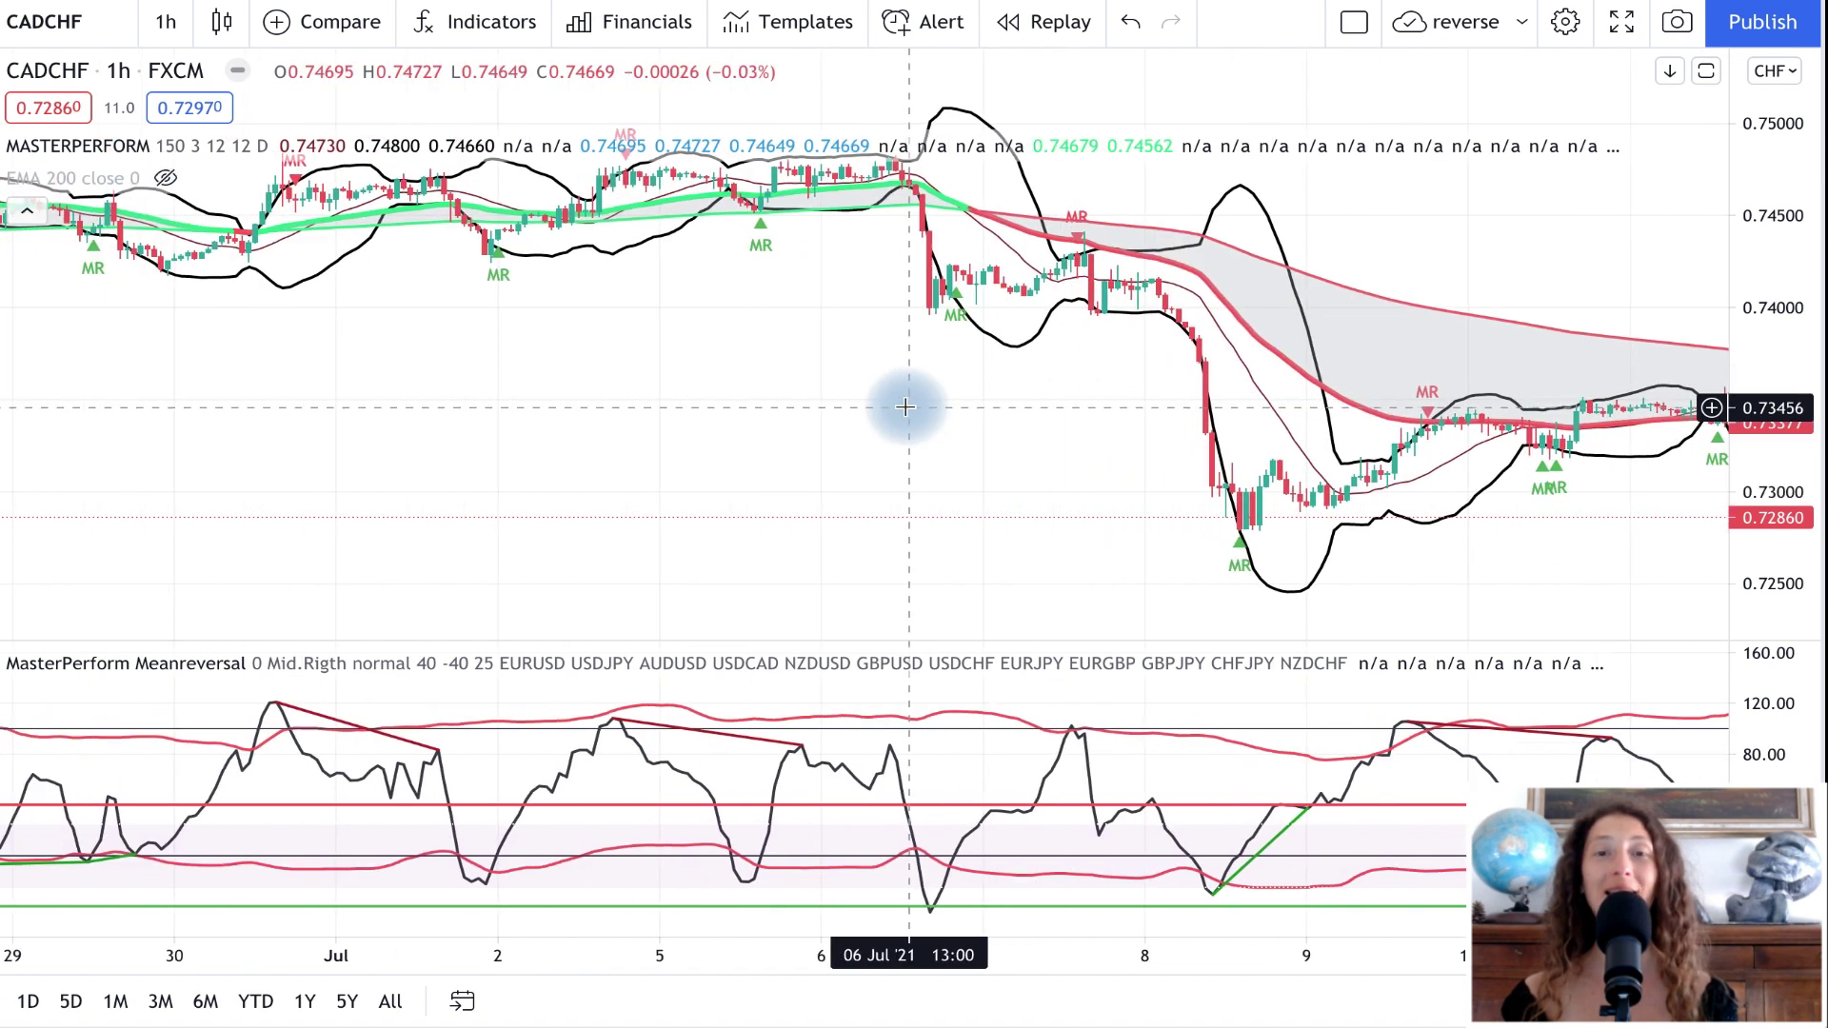
pyautogui.hscroll(-5, 906, 408)
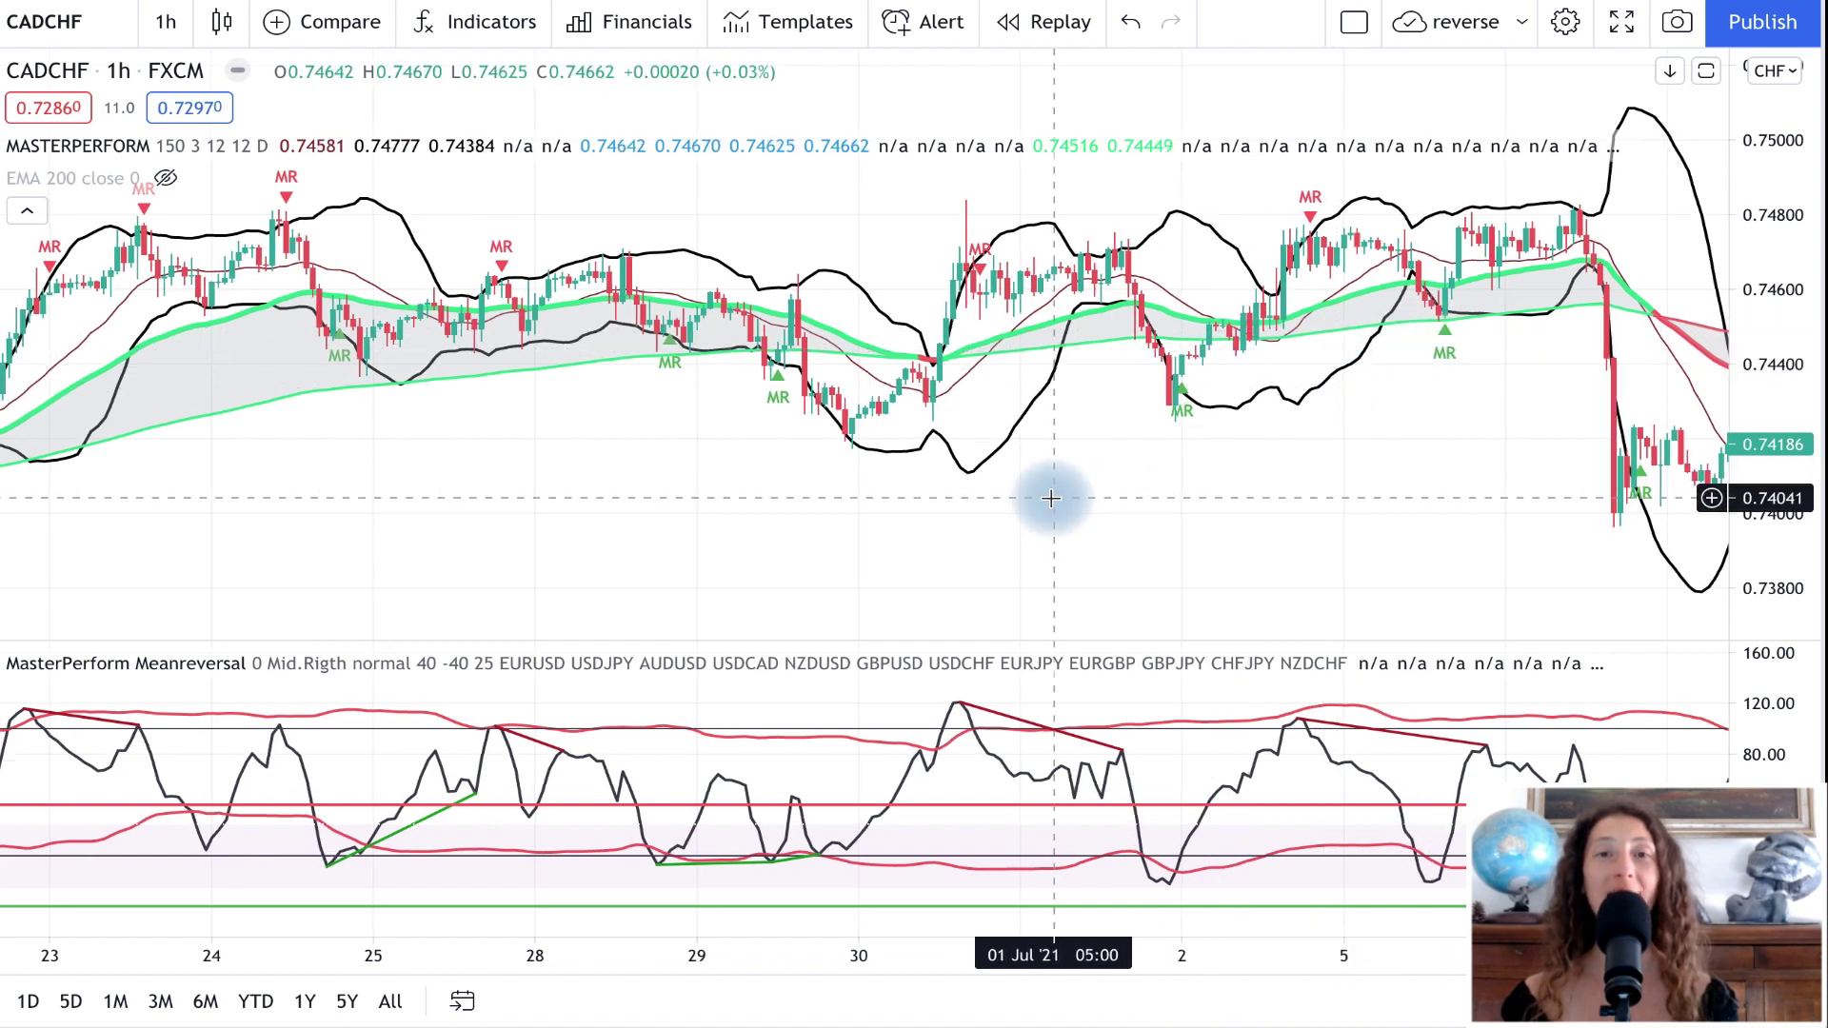
pyautogui.hscroll(-10, 1051, 498)
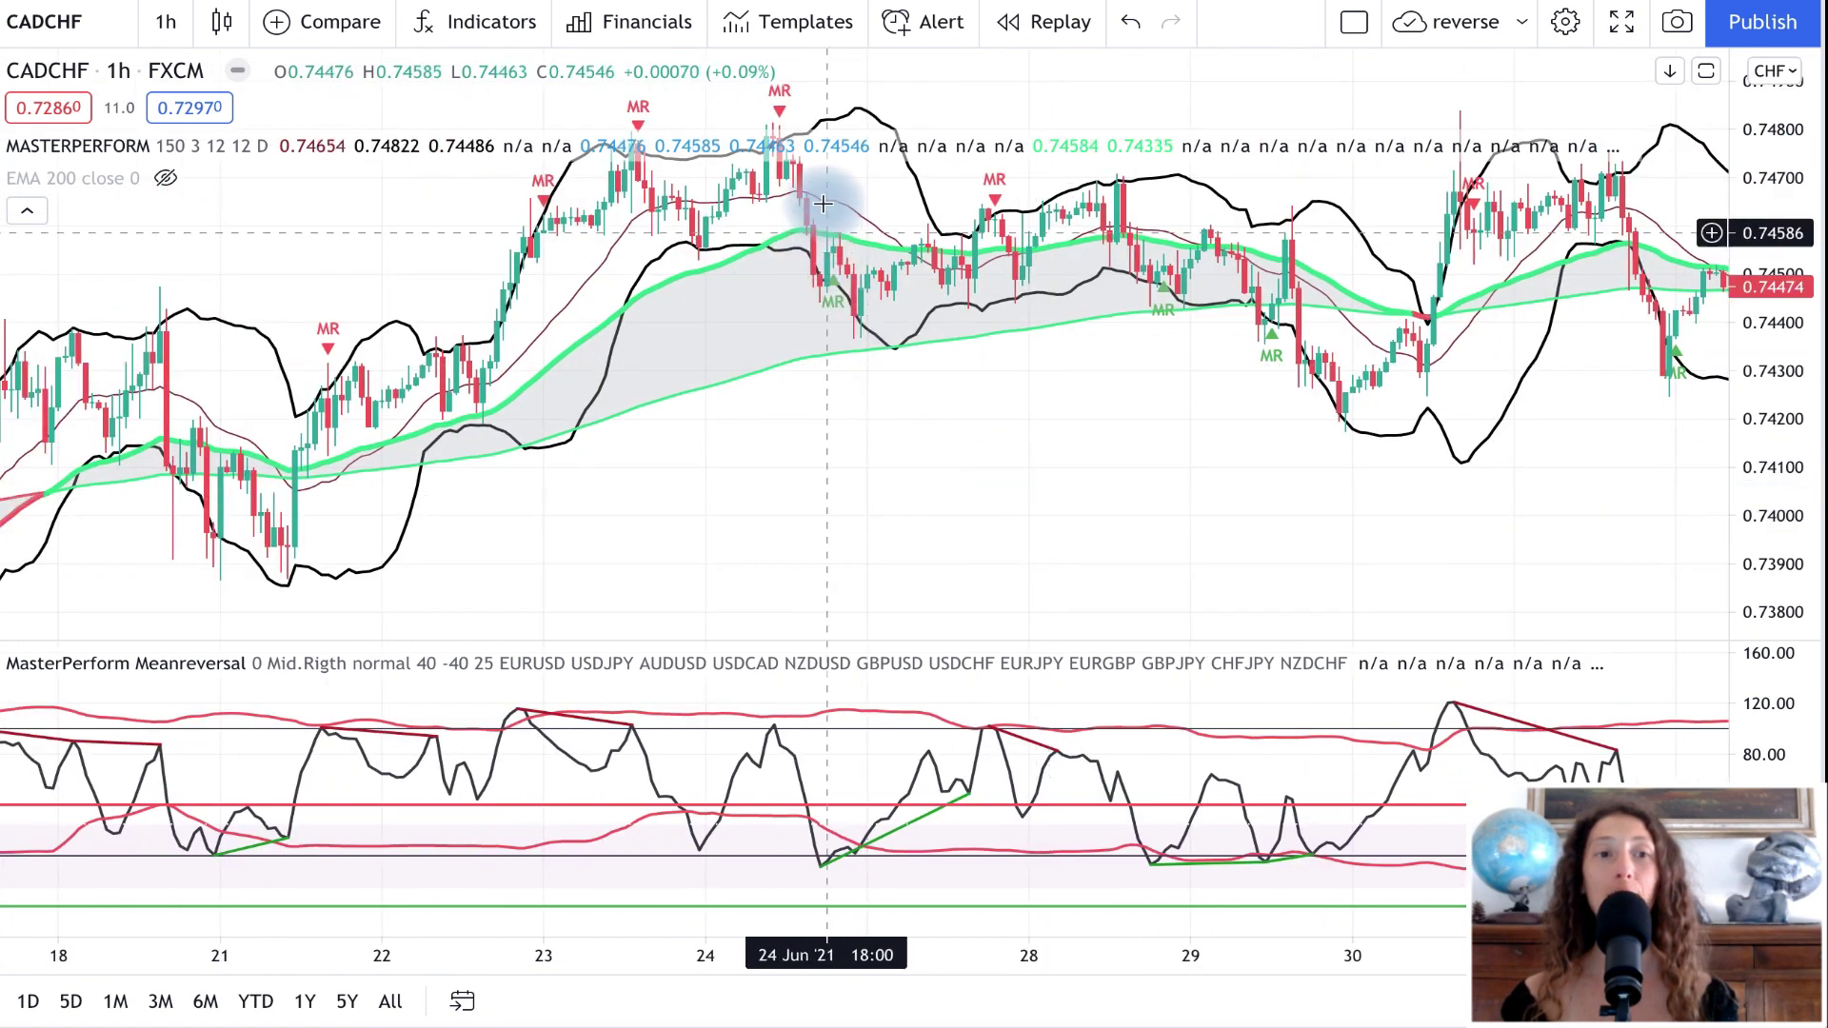
# Collapse the indicator legends and scroll the chart back to the 8–18 June bars.
pyautogui.click(24, 210)
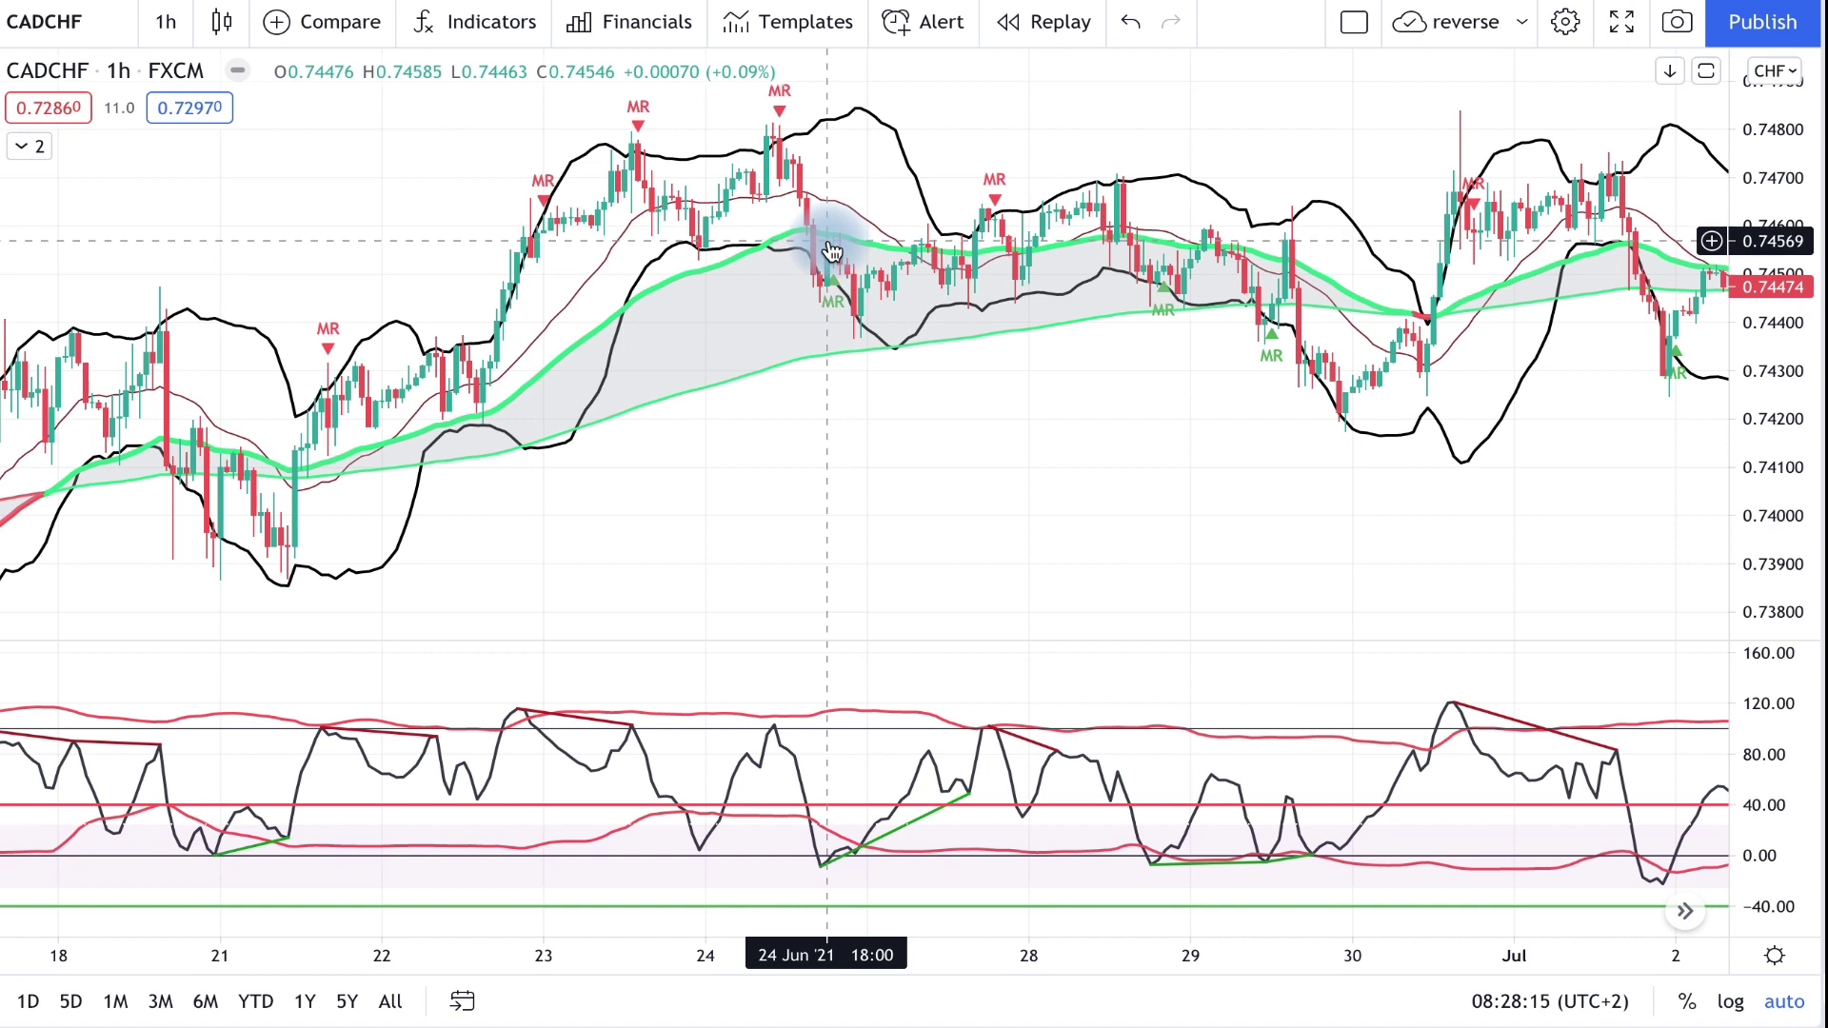
pyautogui.hscroll(-5, 767, 477)
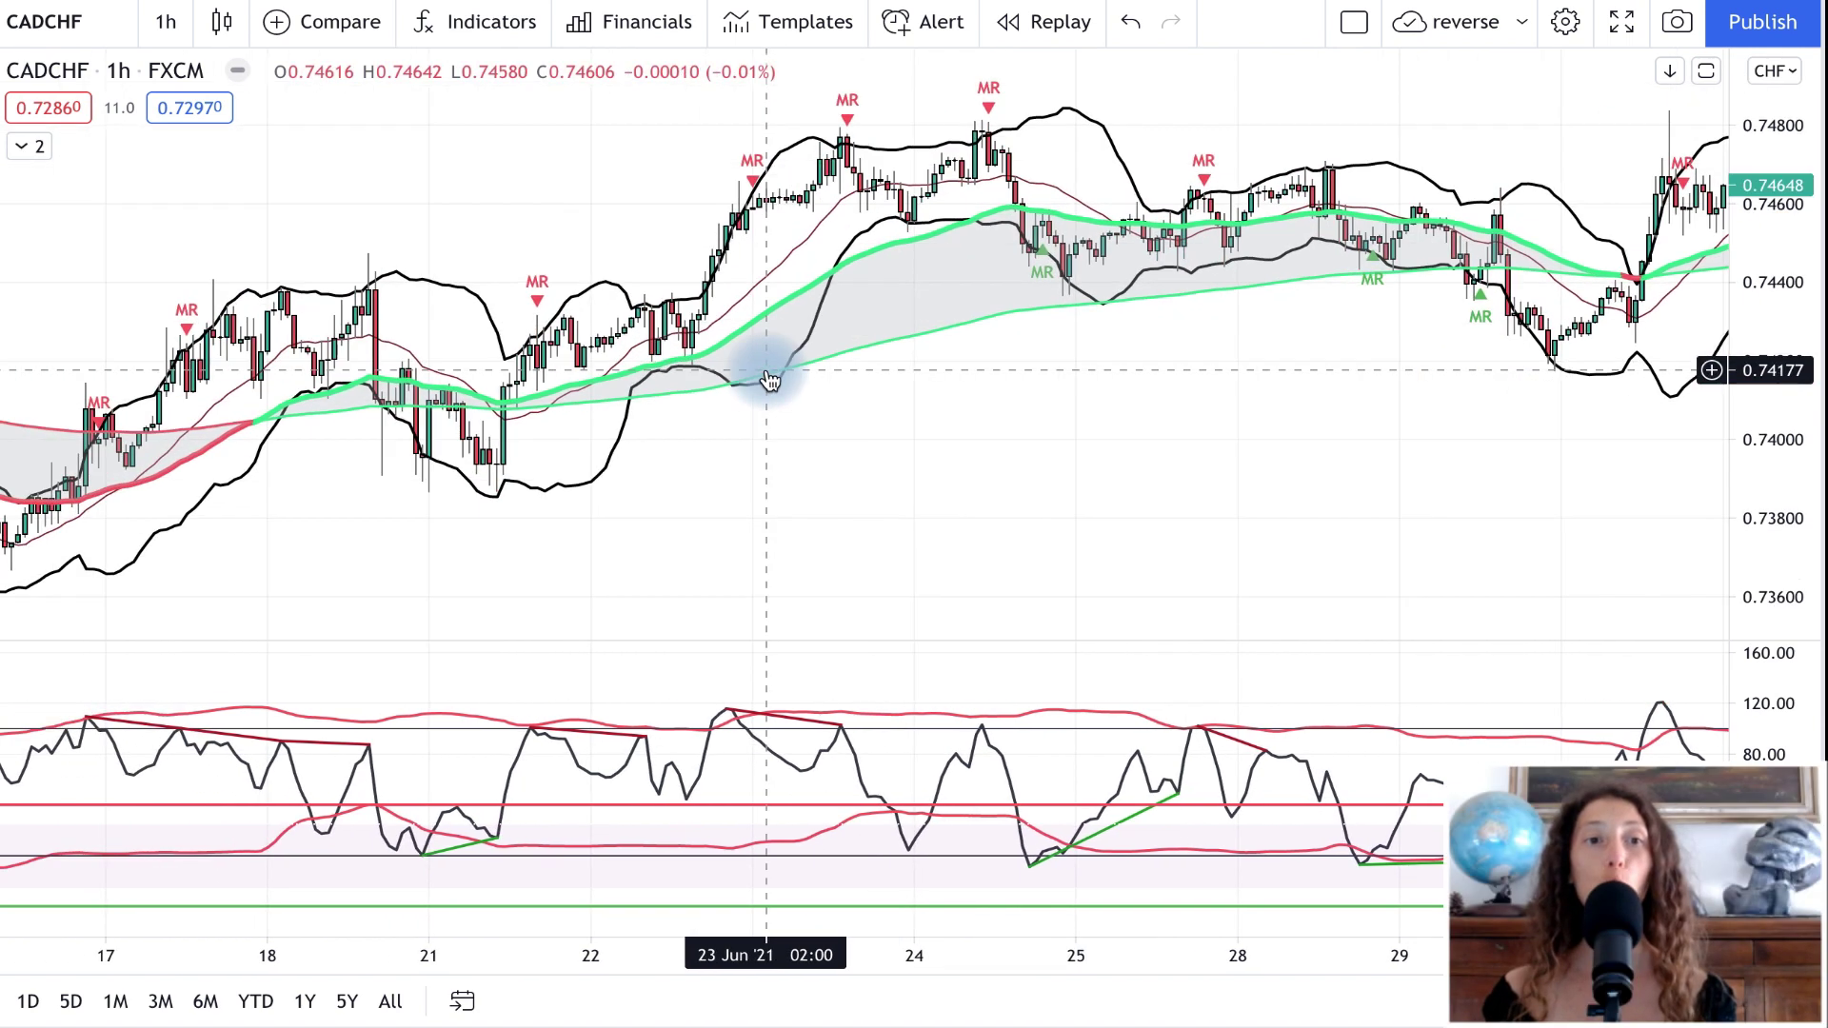
pyautogui.hscroll(-3, 769, 379)
pyautogui.hscroll(-8, 767, 373)
pyautogui.hscroll(-10, 767, 371)
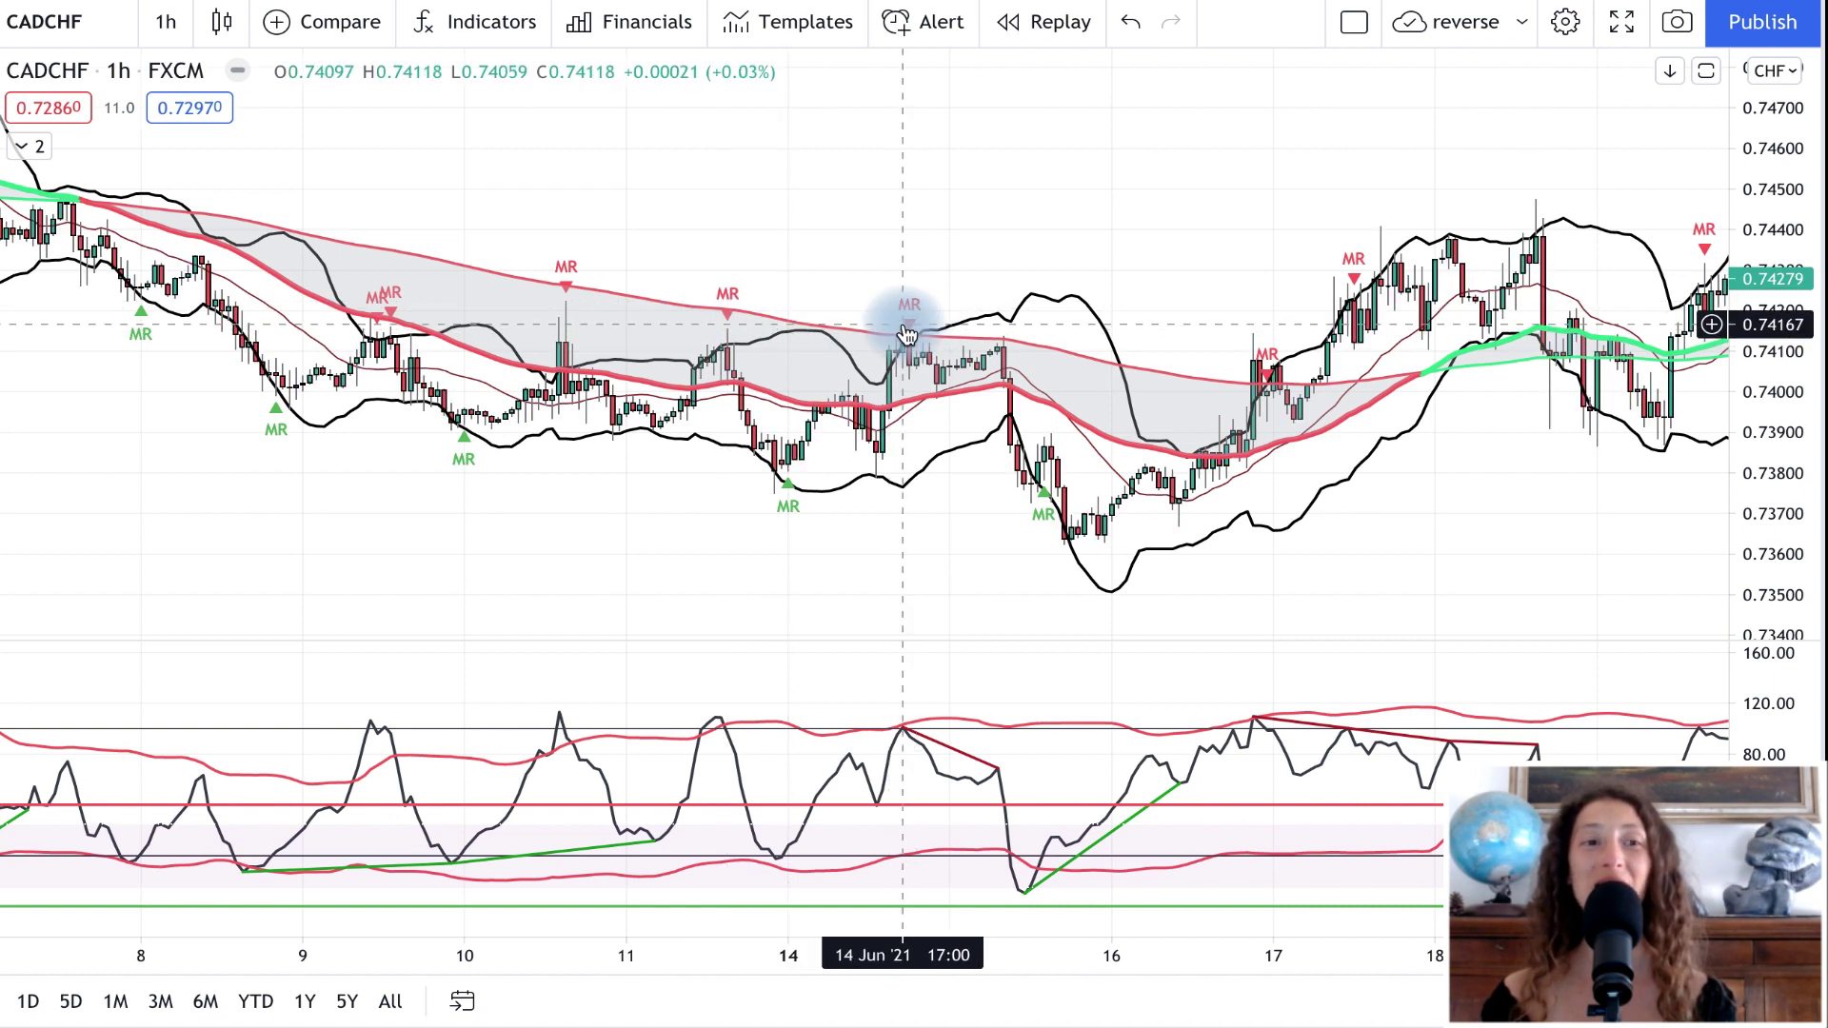
# Stretch the price scale taller and zoom the time axis in on 9–17 June.
pyautogui.hscroll(-5, 886, 362)
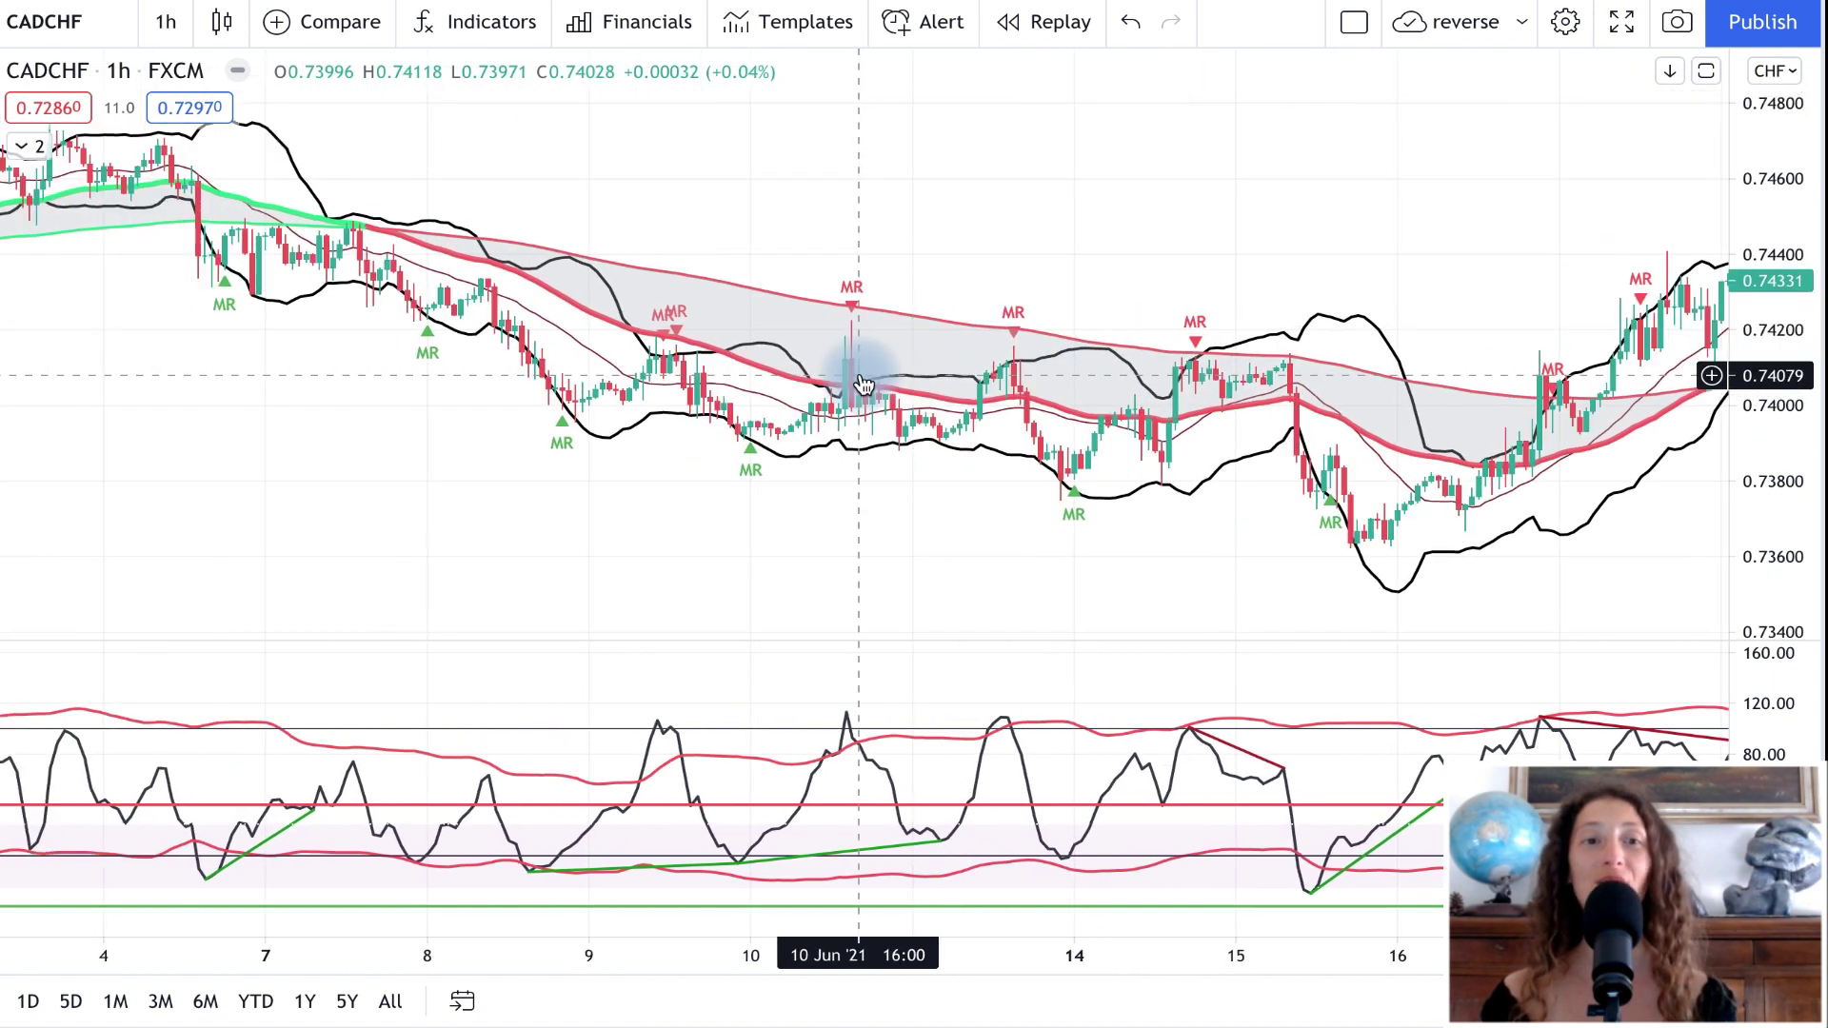
pyautogui.moveTo(1779, 448); pyautogui.dragTo(1785, 325)
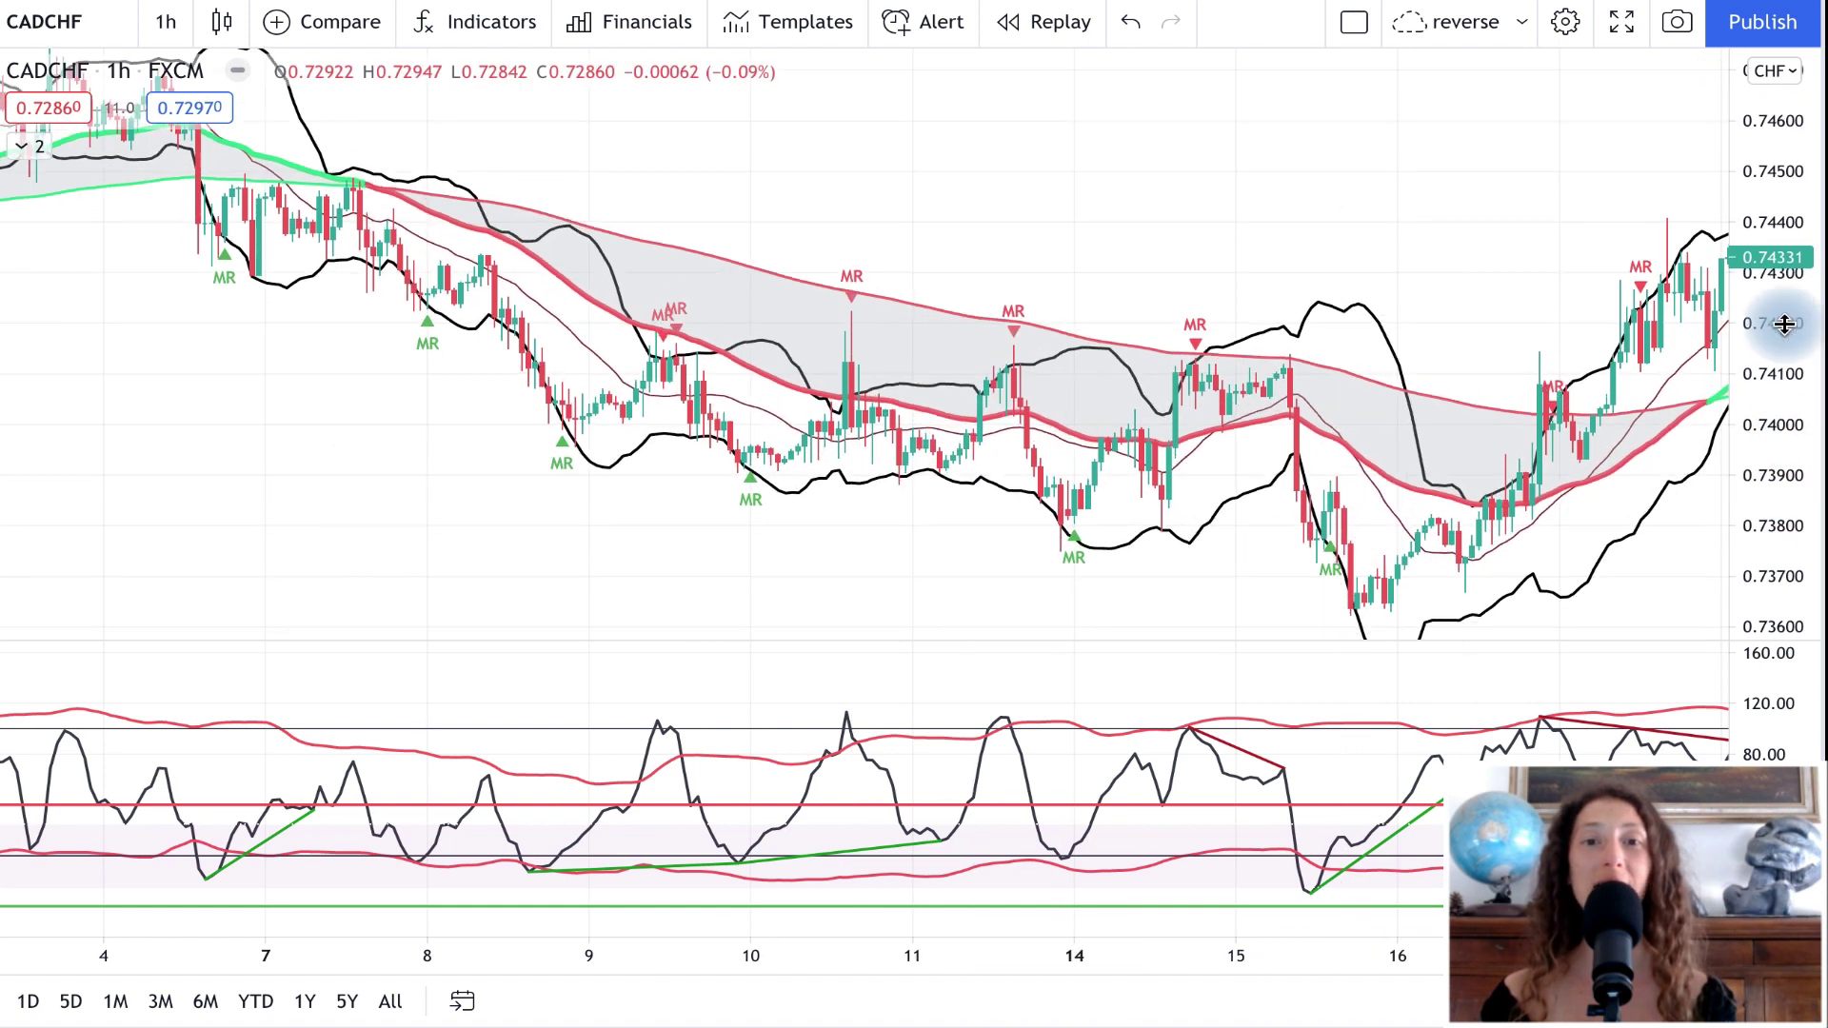
pyautogui.scroll(3, 1528, 362)
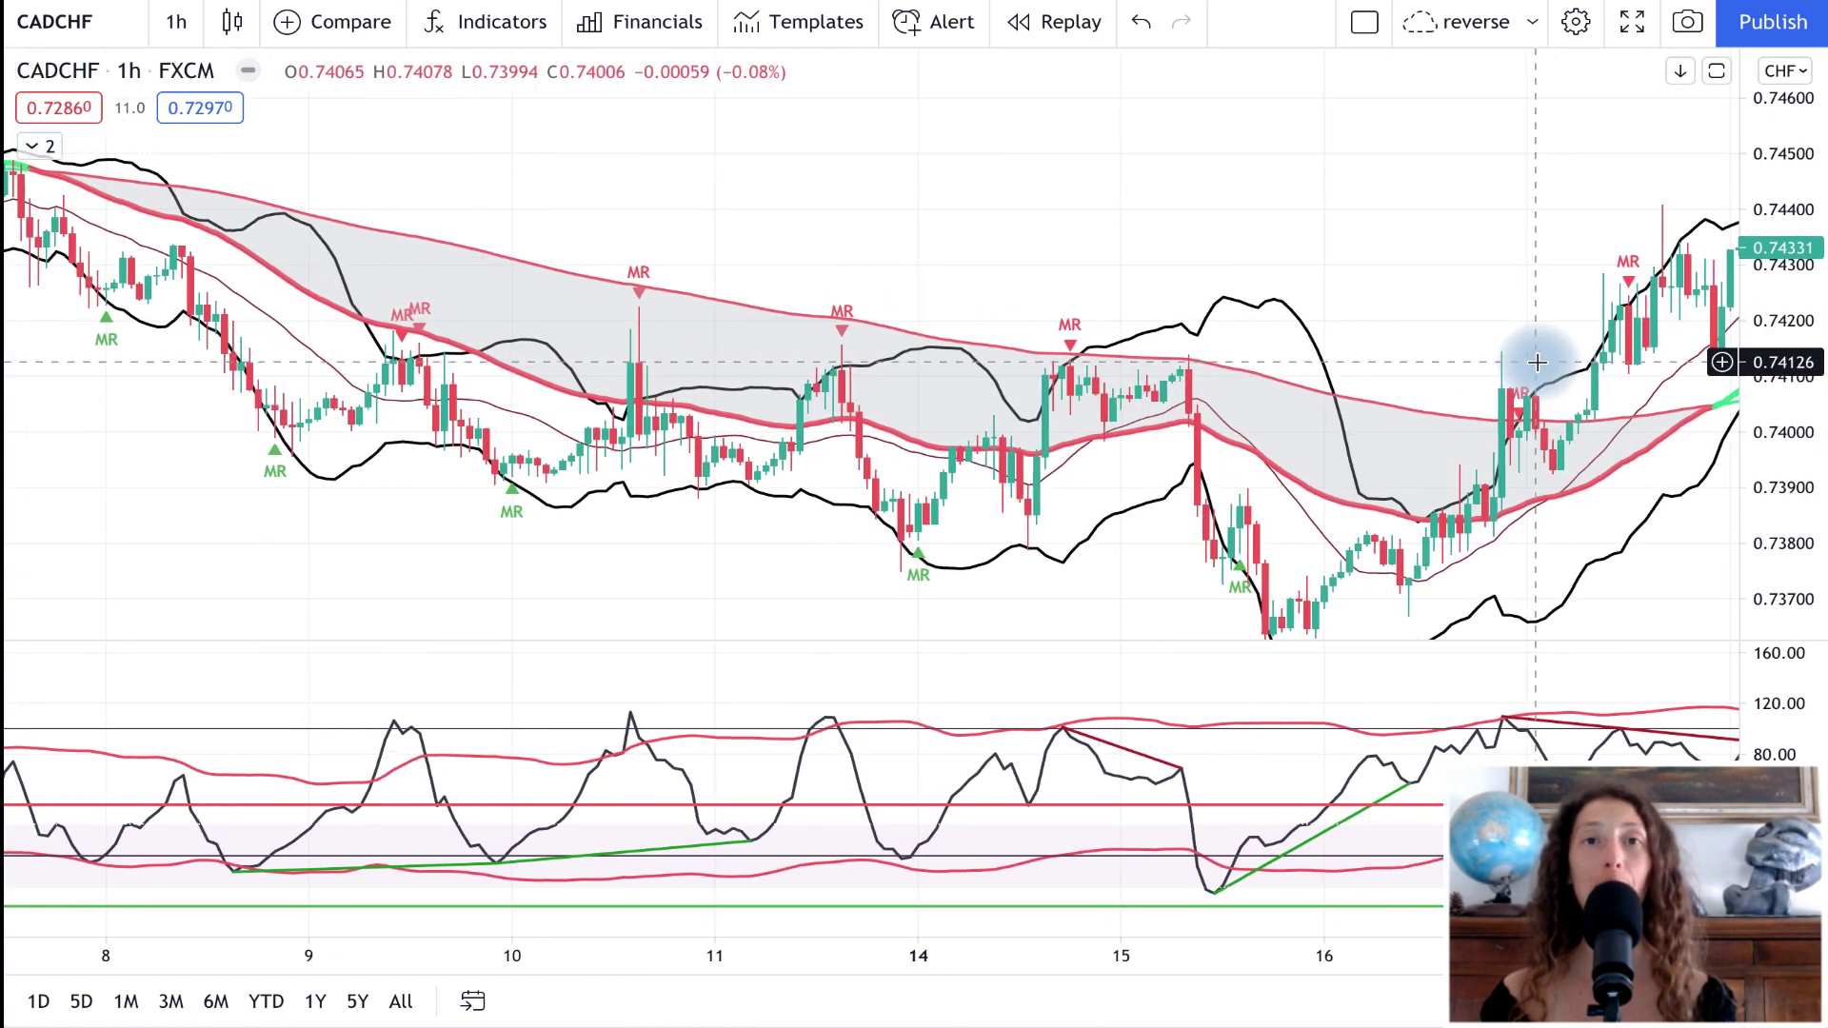
pyautogui.scroll(2, 1537, 362)
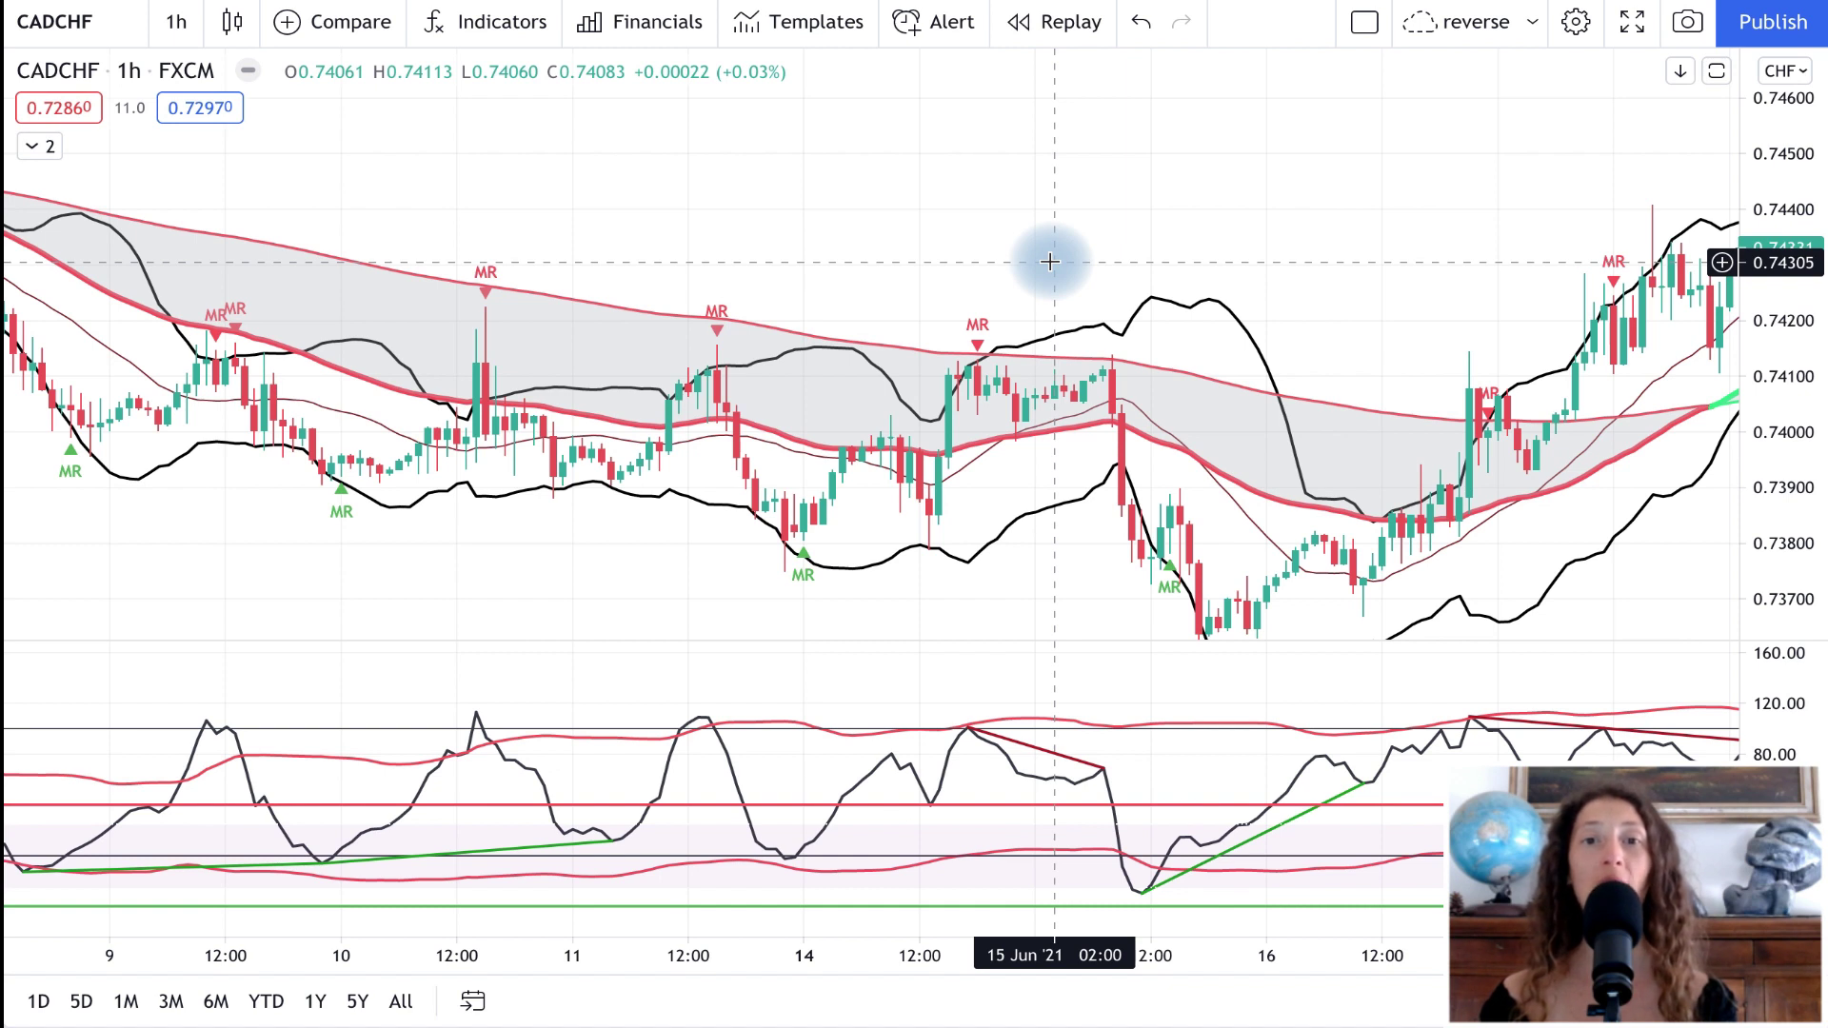
pyautogui.hscroll(-3, 1050, 261)
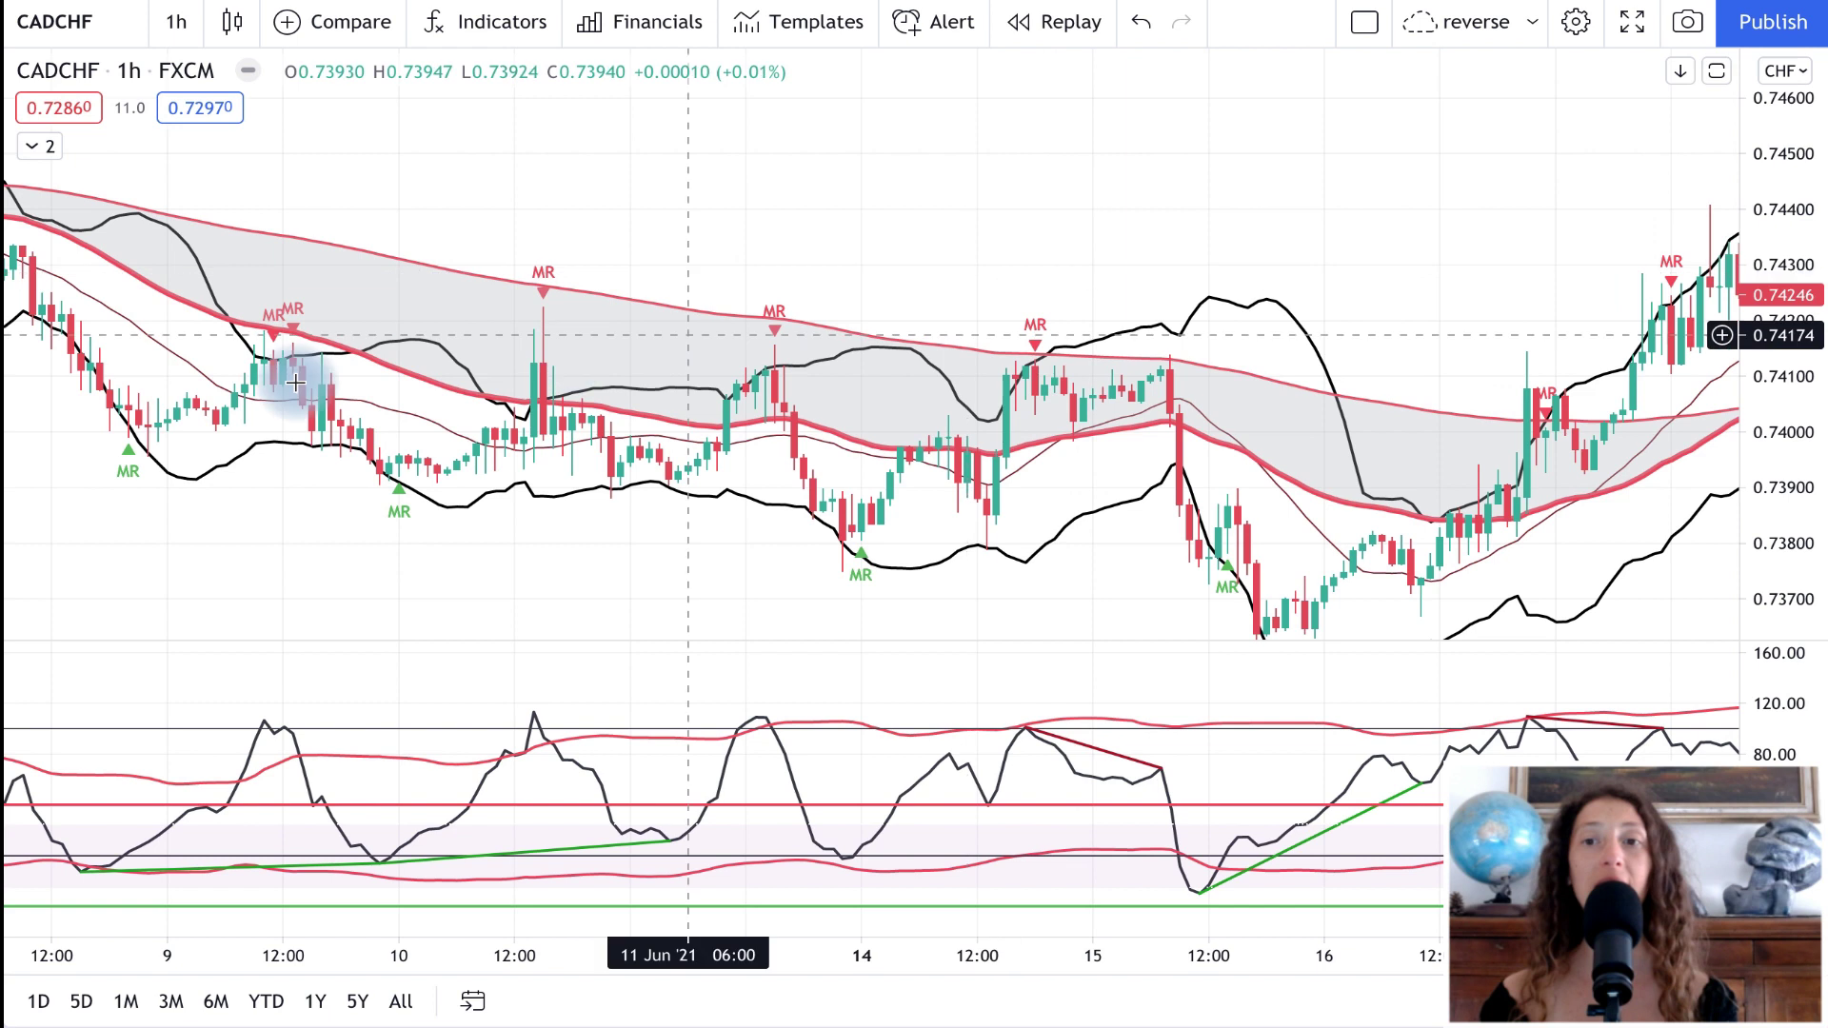
pyautogui.keyDown('shift'); pyautogui.click(783, 420); pyautogui.keyUp('shift')
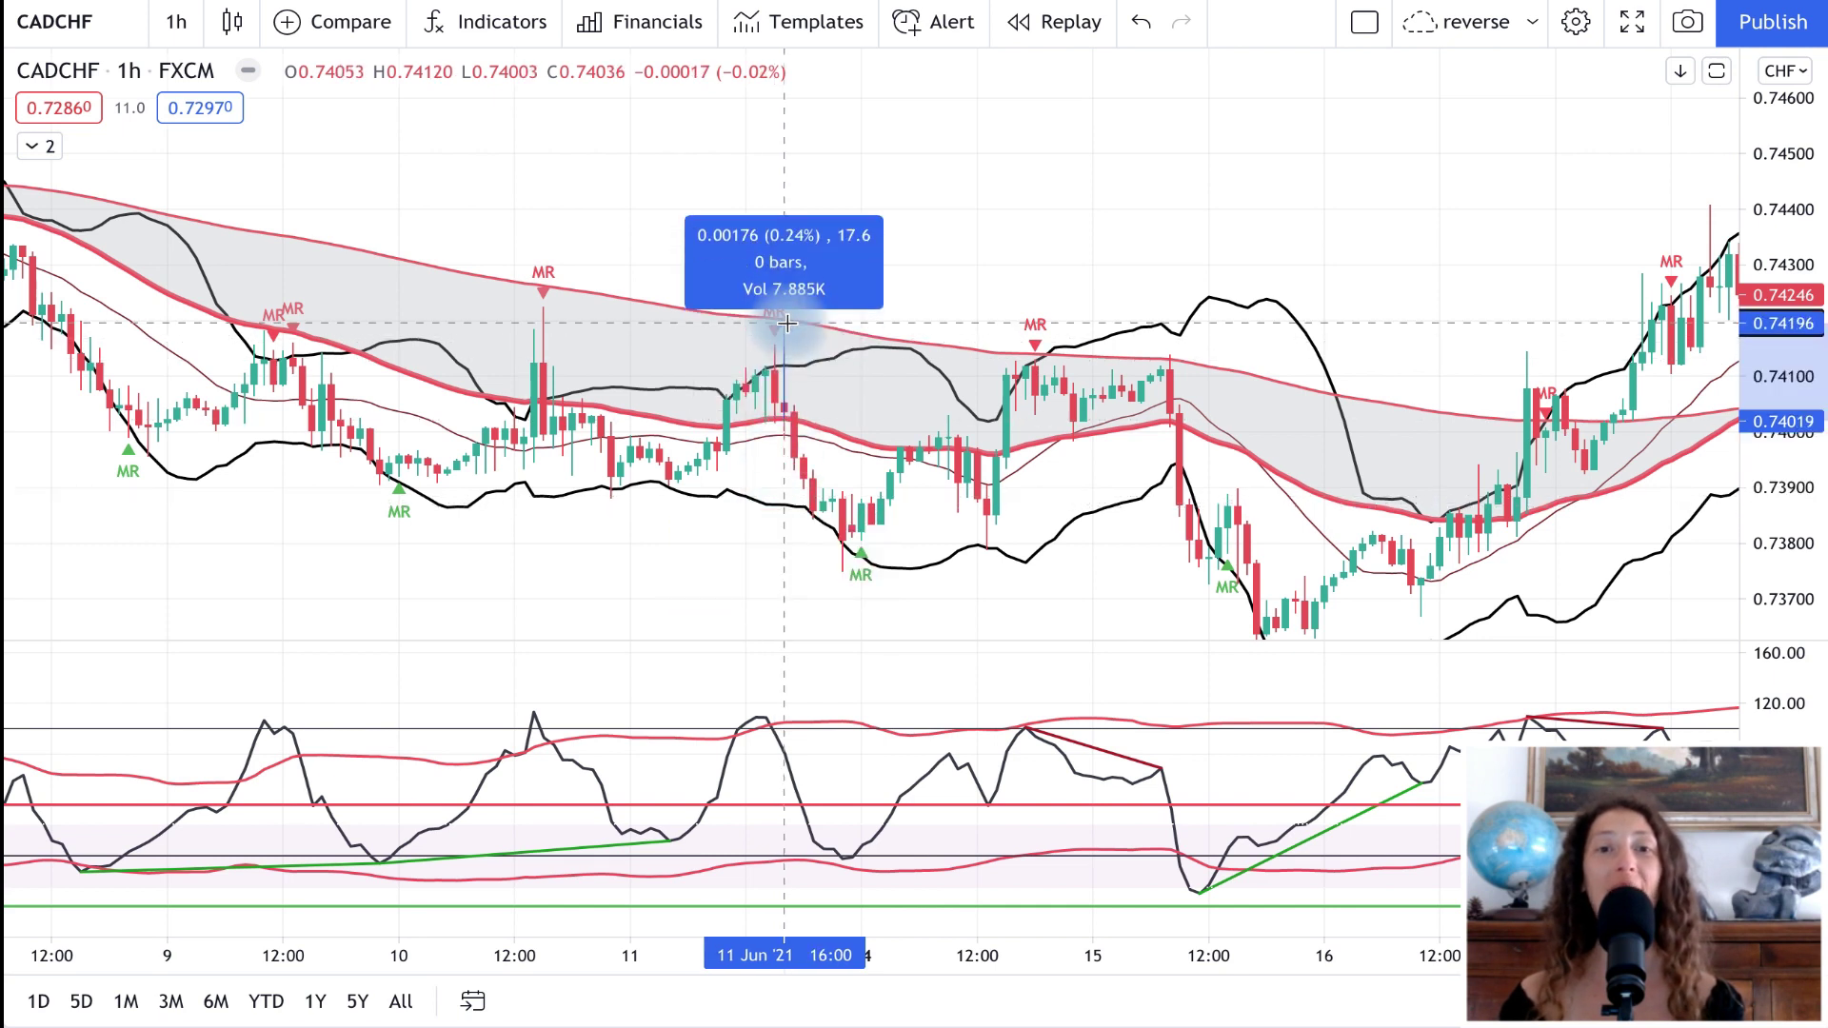
pyautogui.click(838, 526)
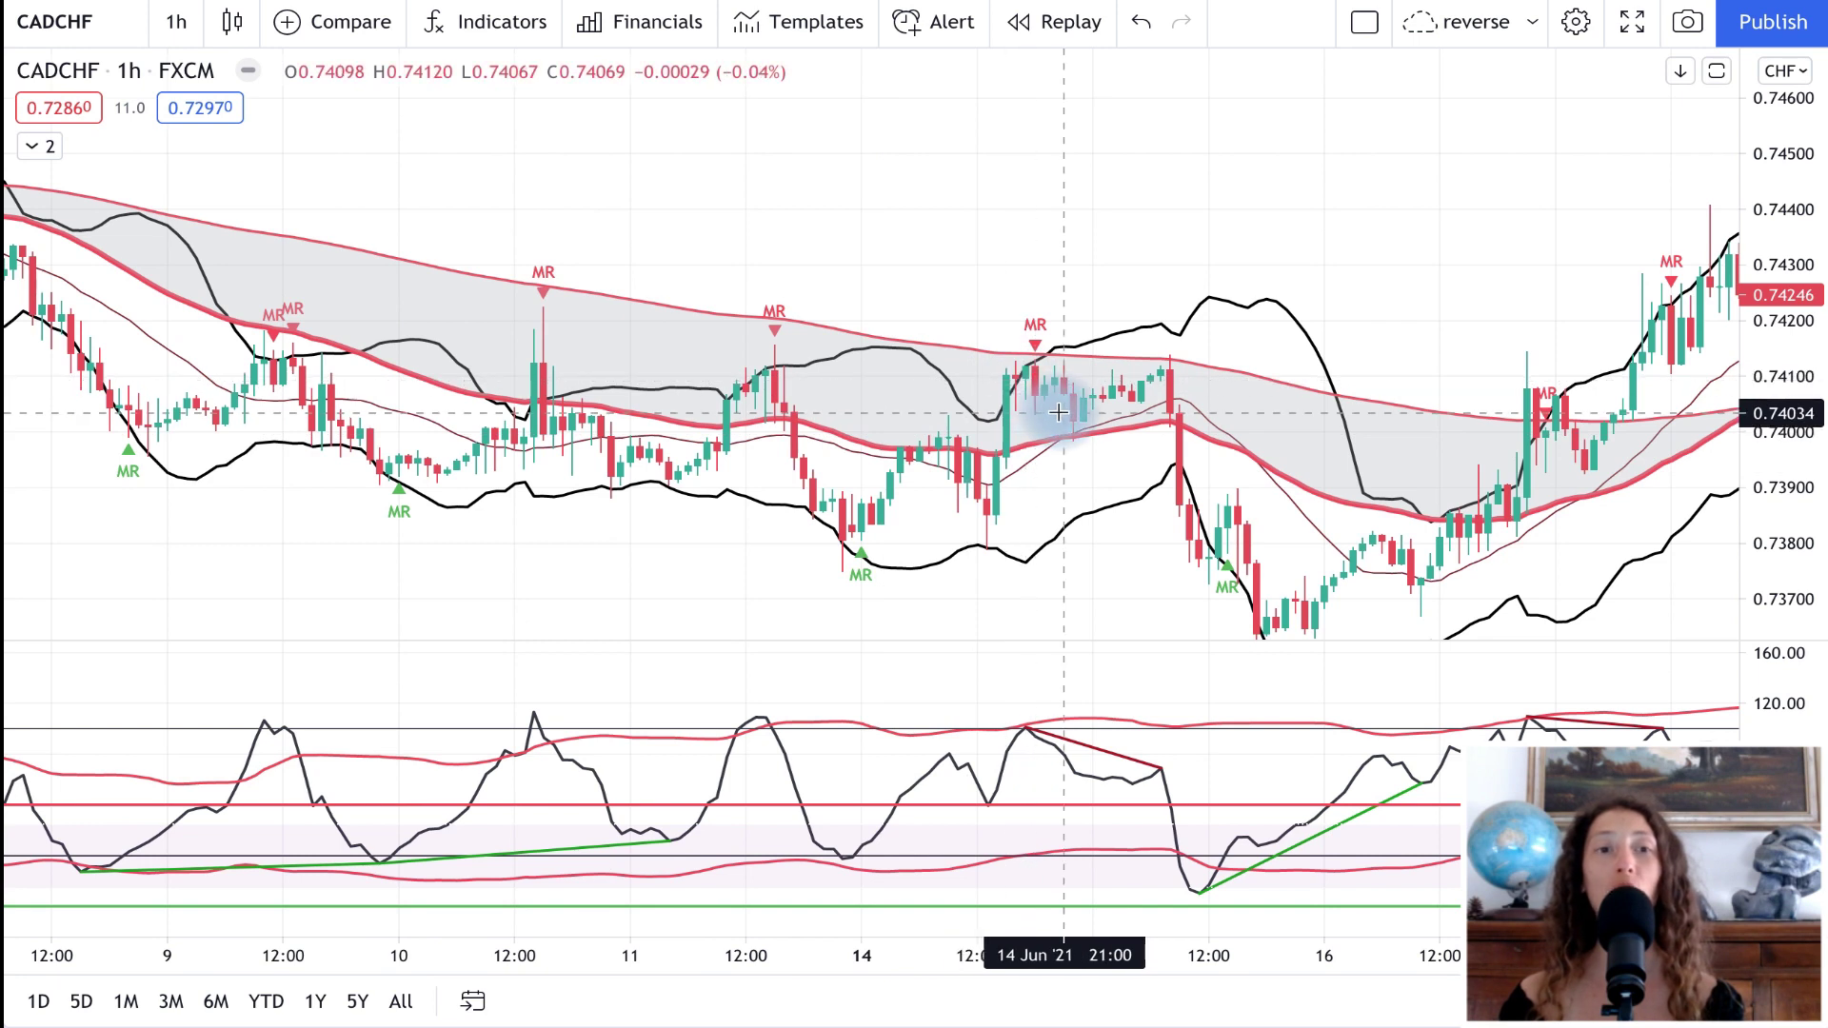
pyautogui.moveTo(1060, 414); pyautogui.dragTo(1070, 535)
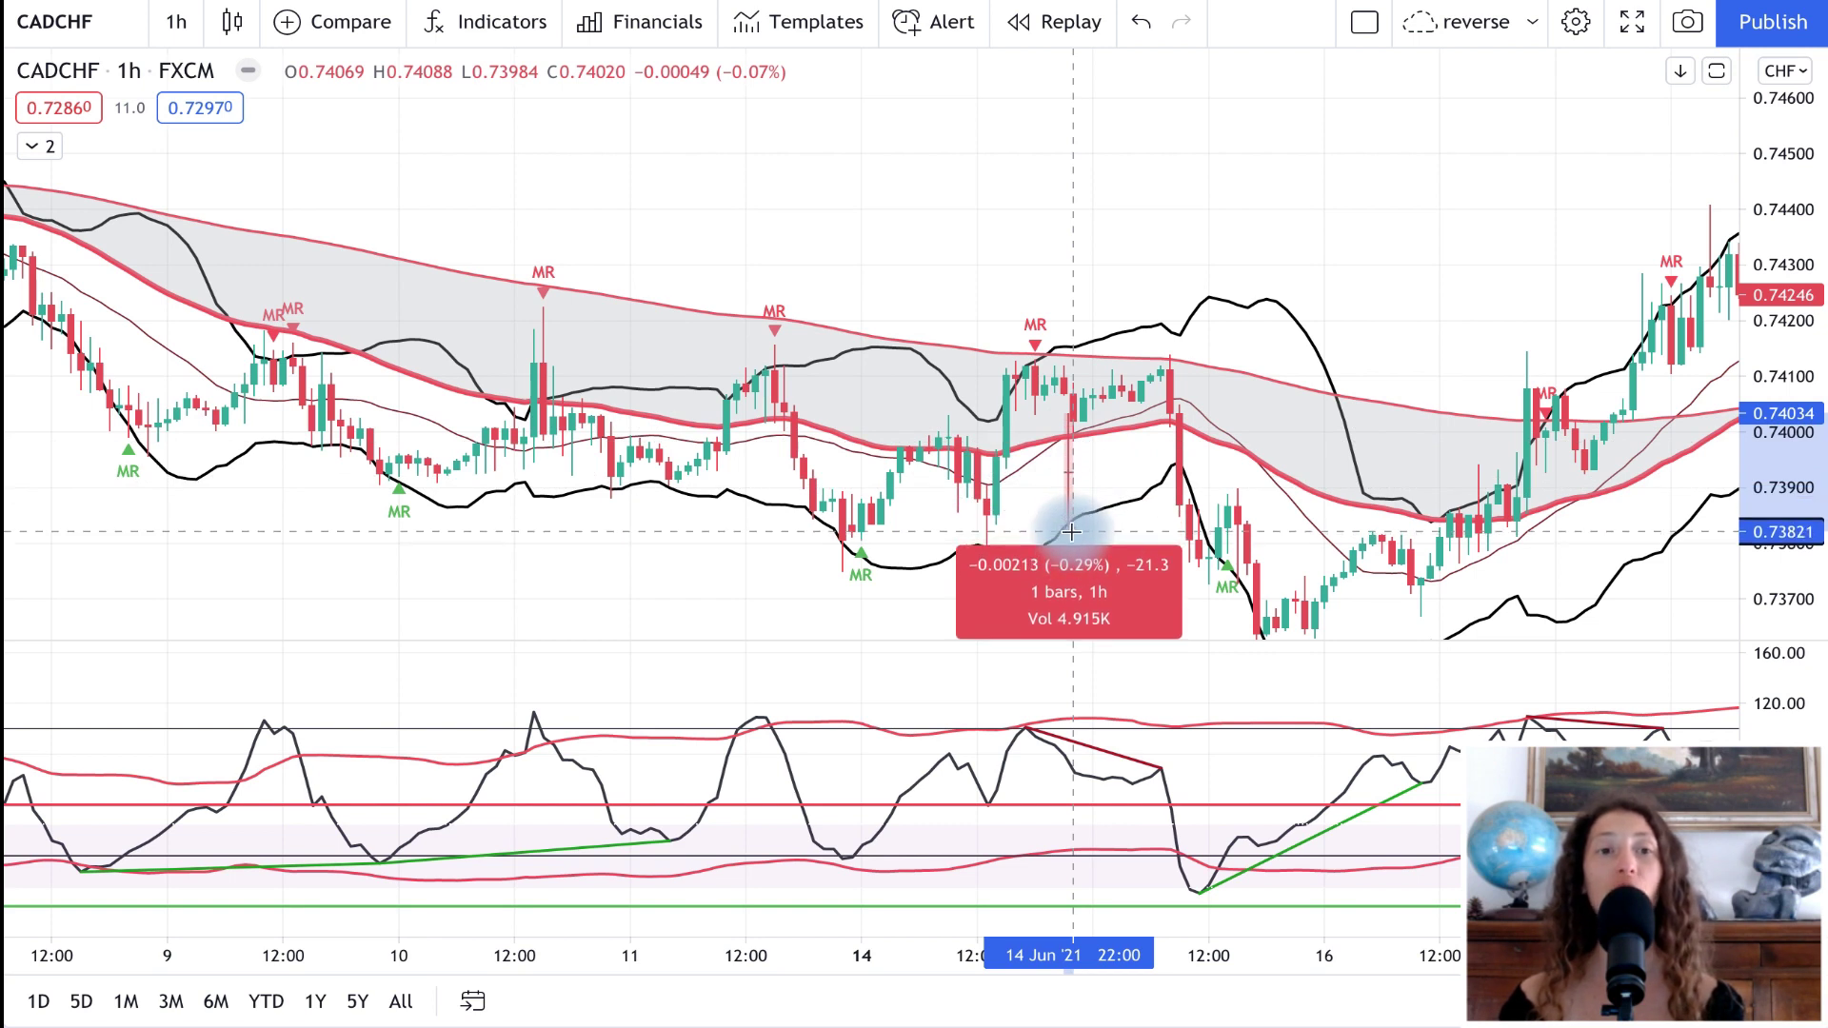
pyautogui.moveTo(1071, 531); pyautogui.dragTo(1081, 314)
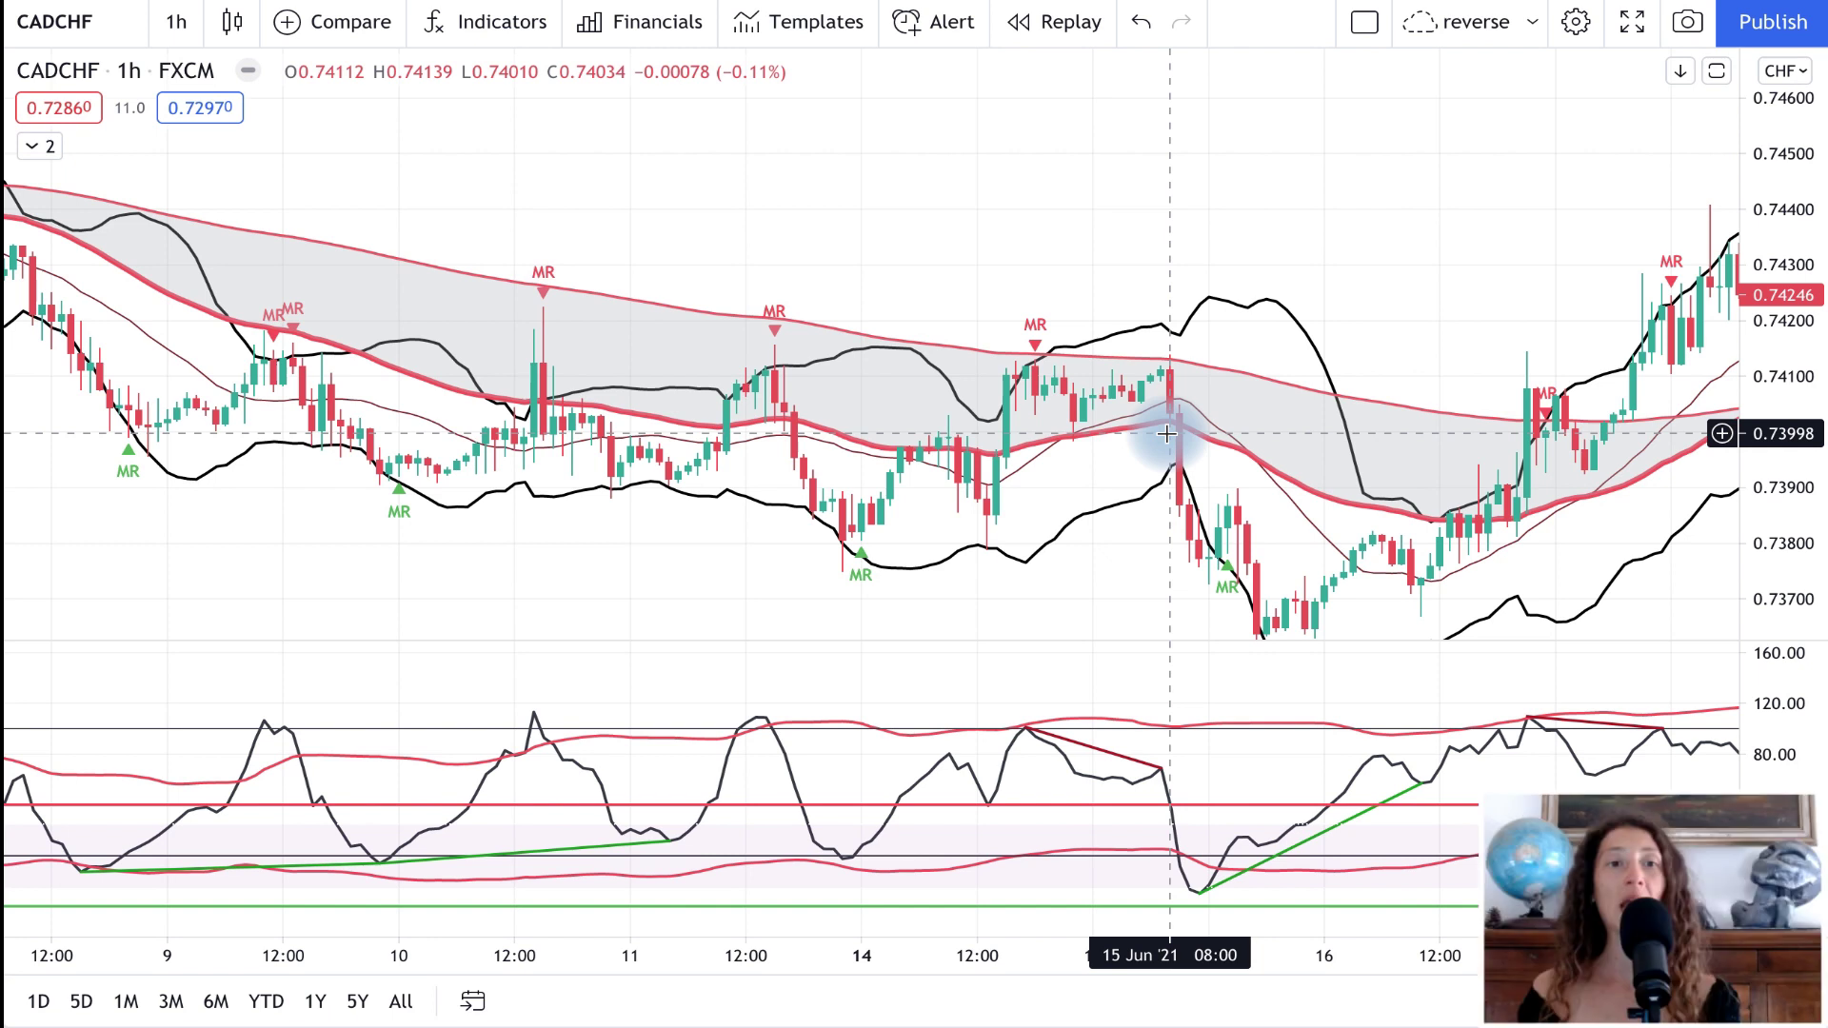
pyautogui.hscroll(-10, 1166, 434)
pyautogui.hscroll(-10, 1171, 443)
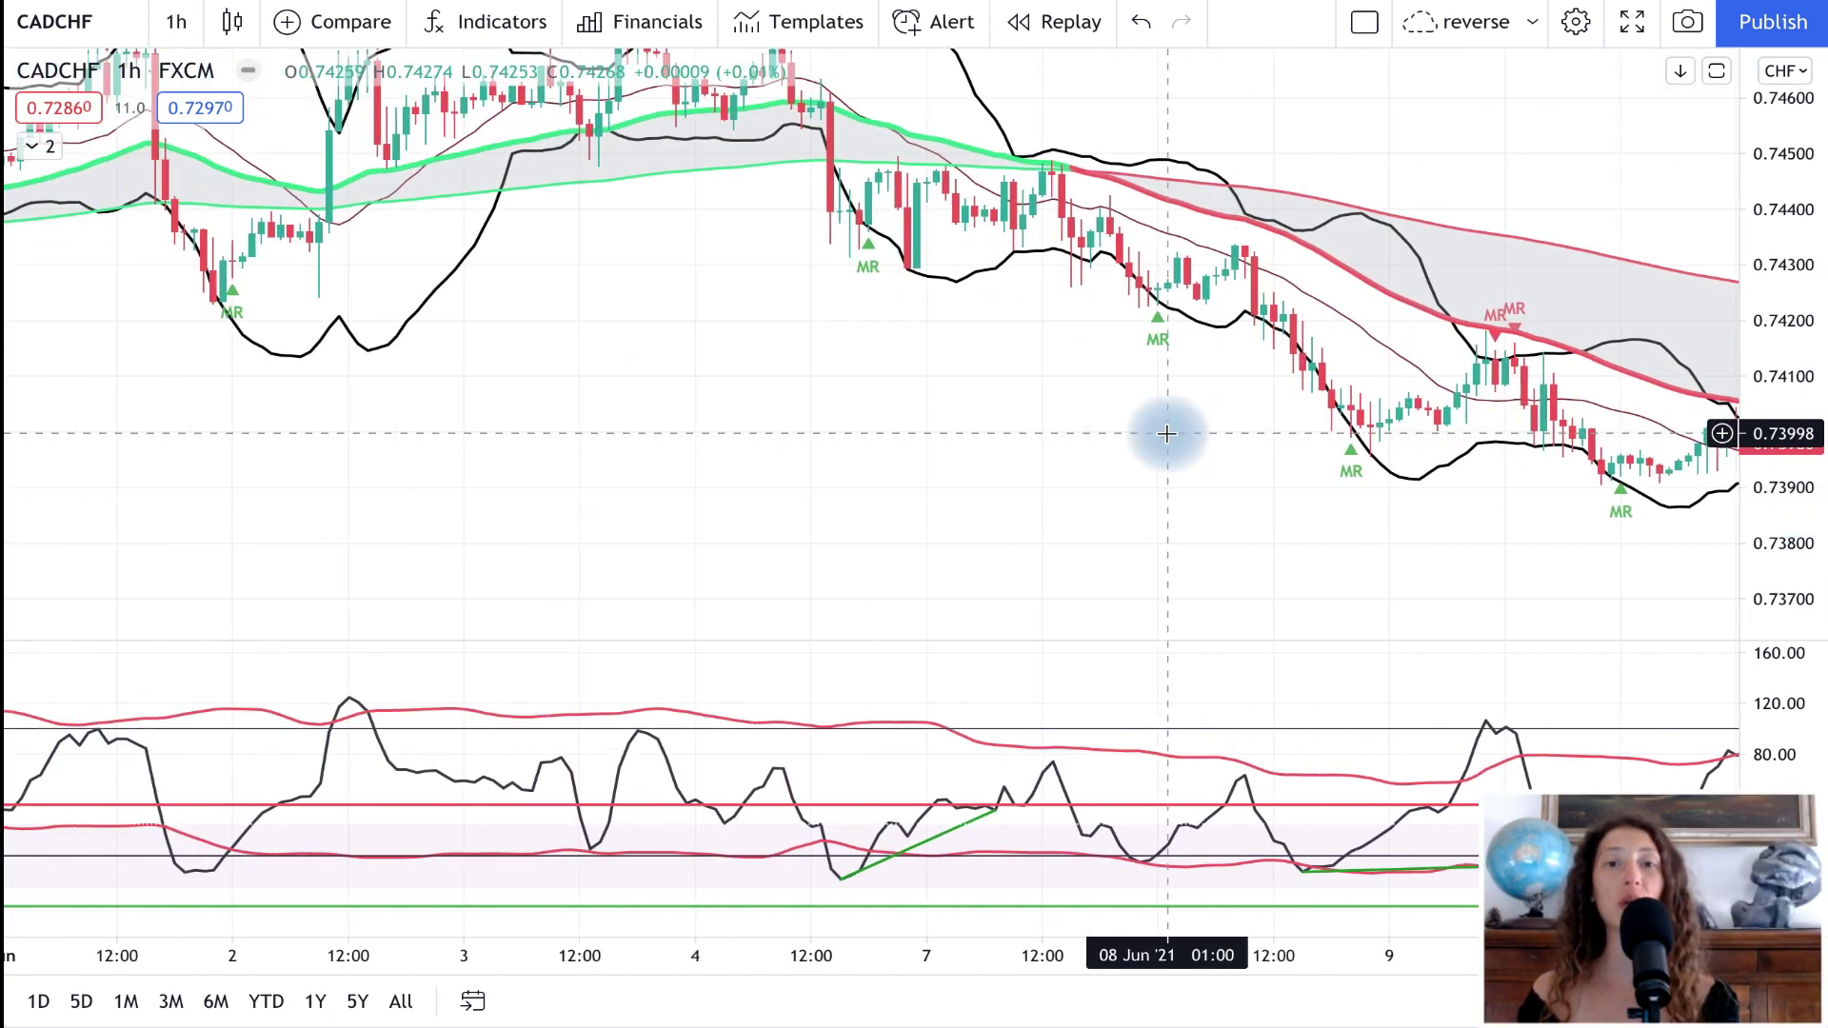
pyautogui.click(181, 23)
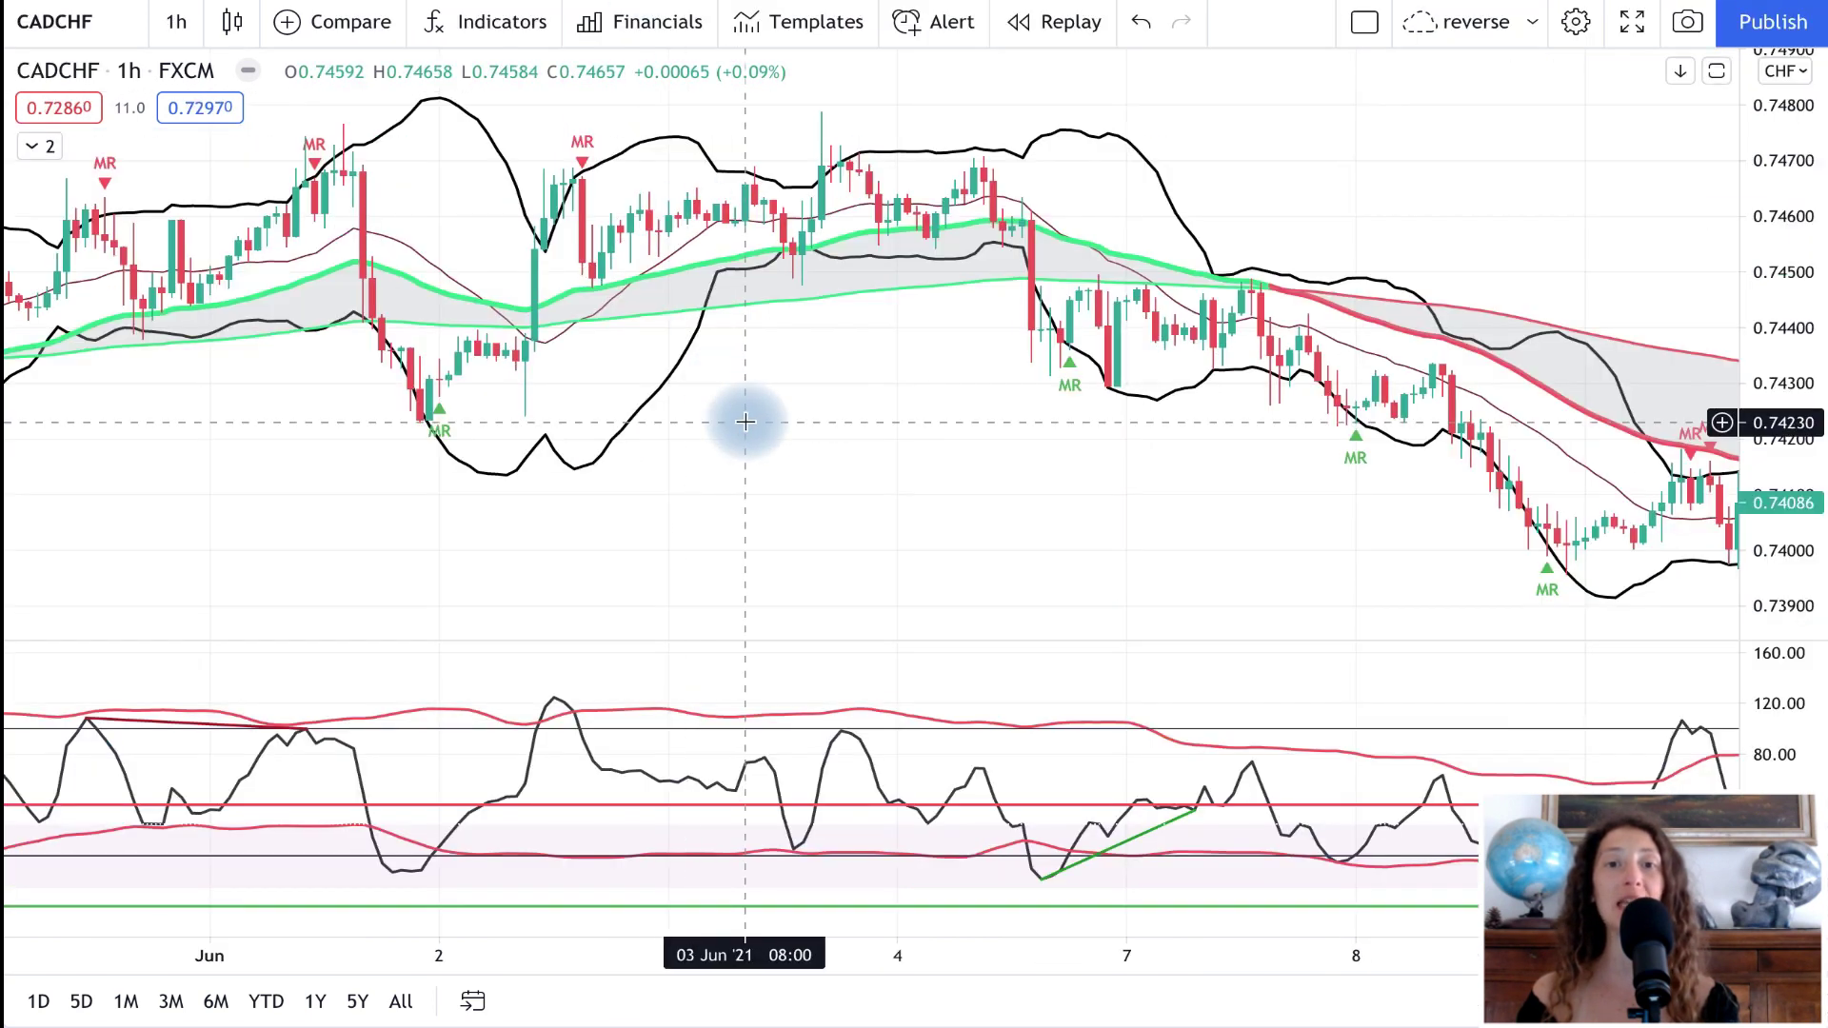
pyautogui.hscroll(8, 744, 422)
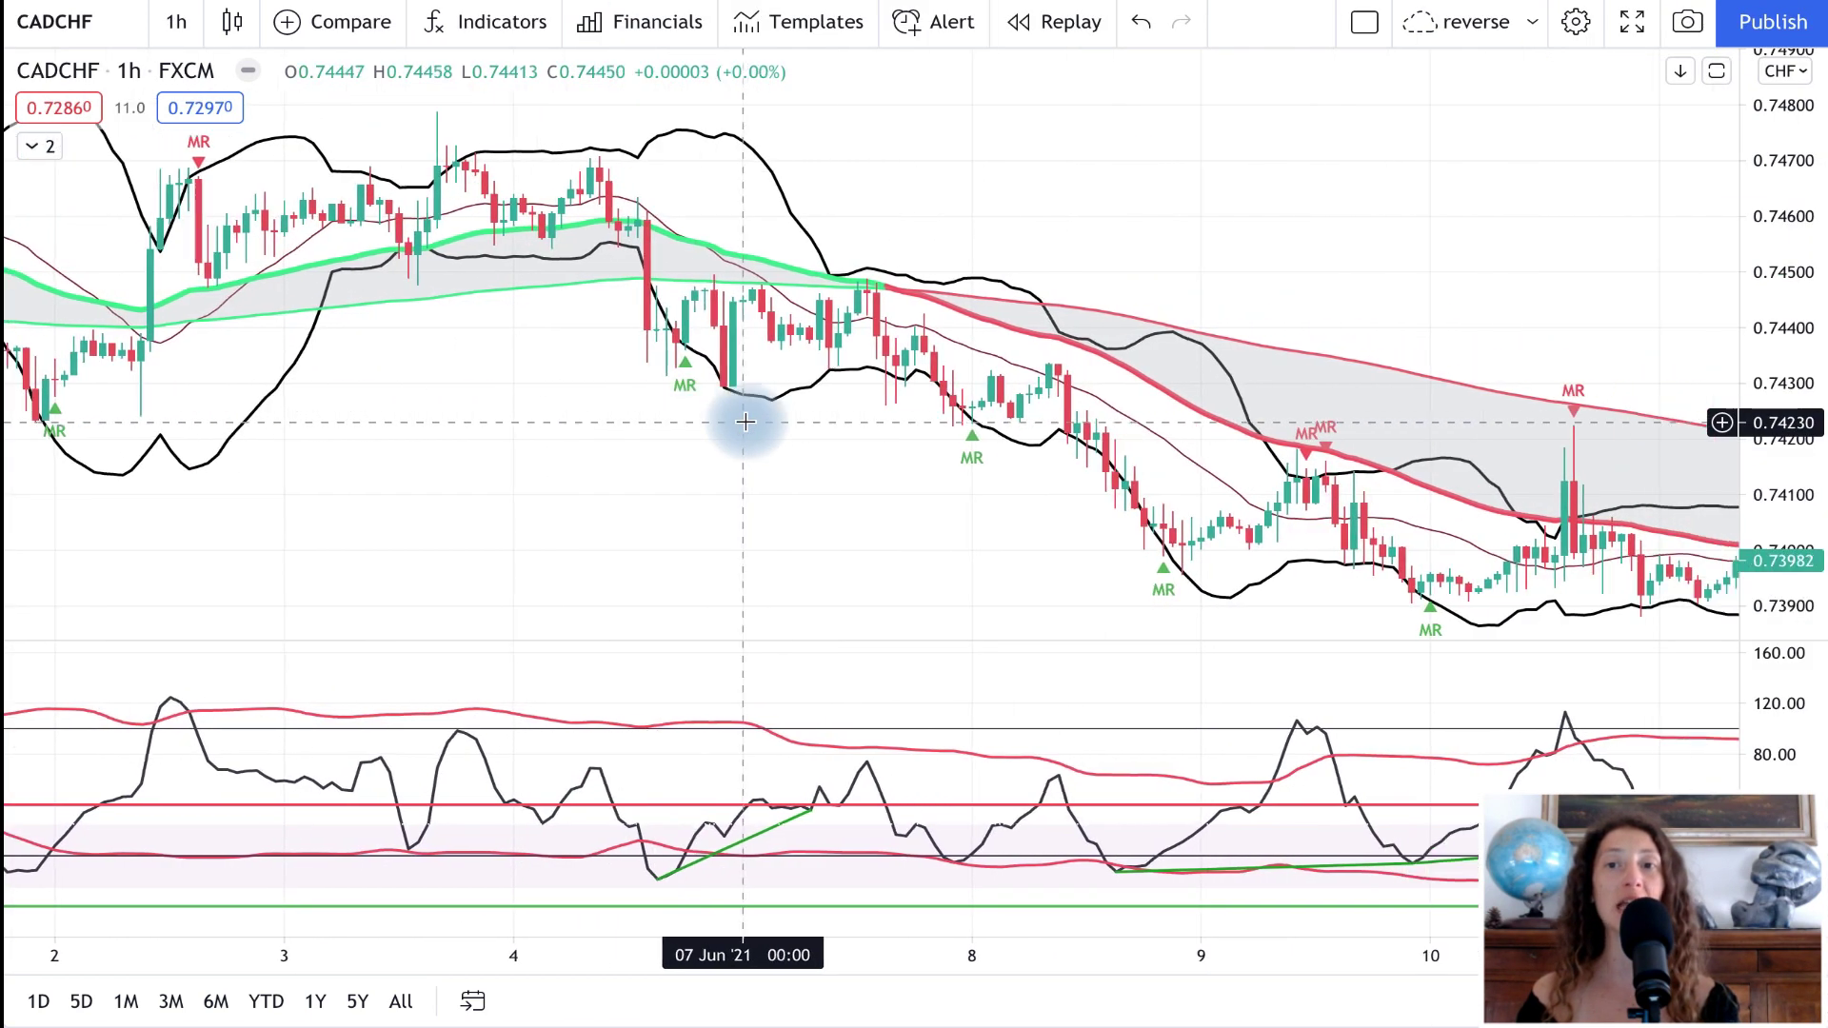
pyautogui.hscroll(12, 744, 422)
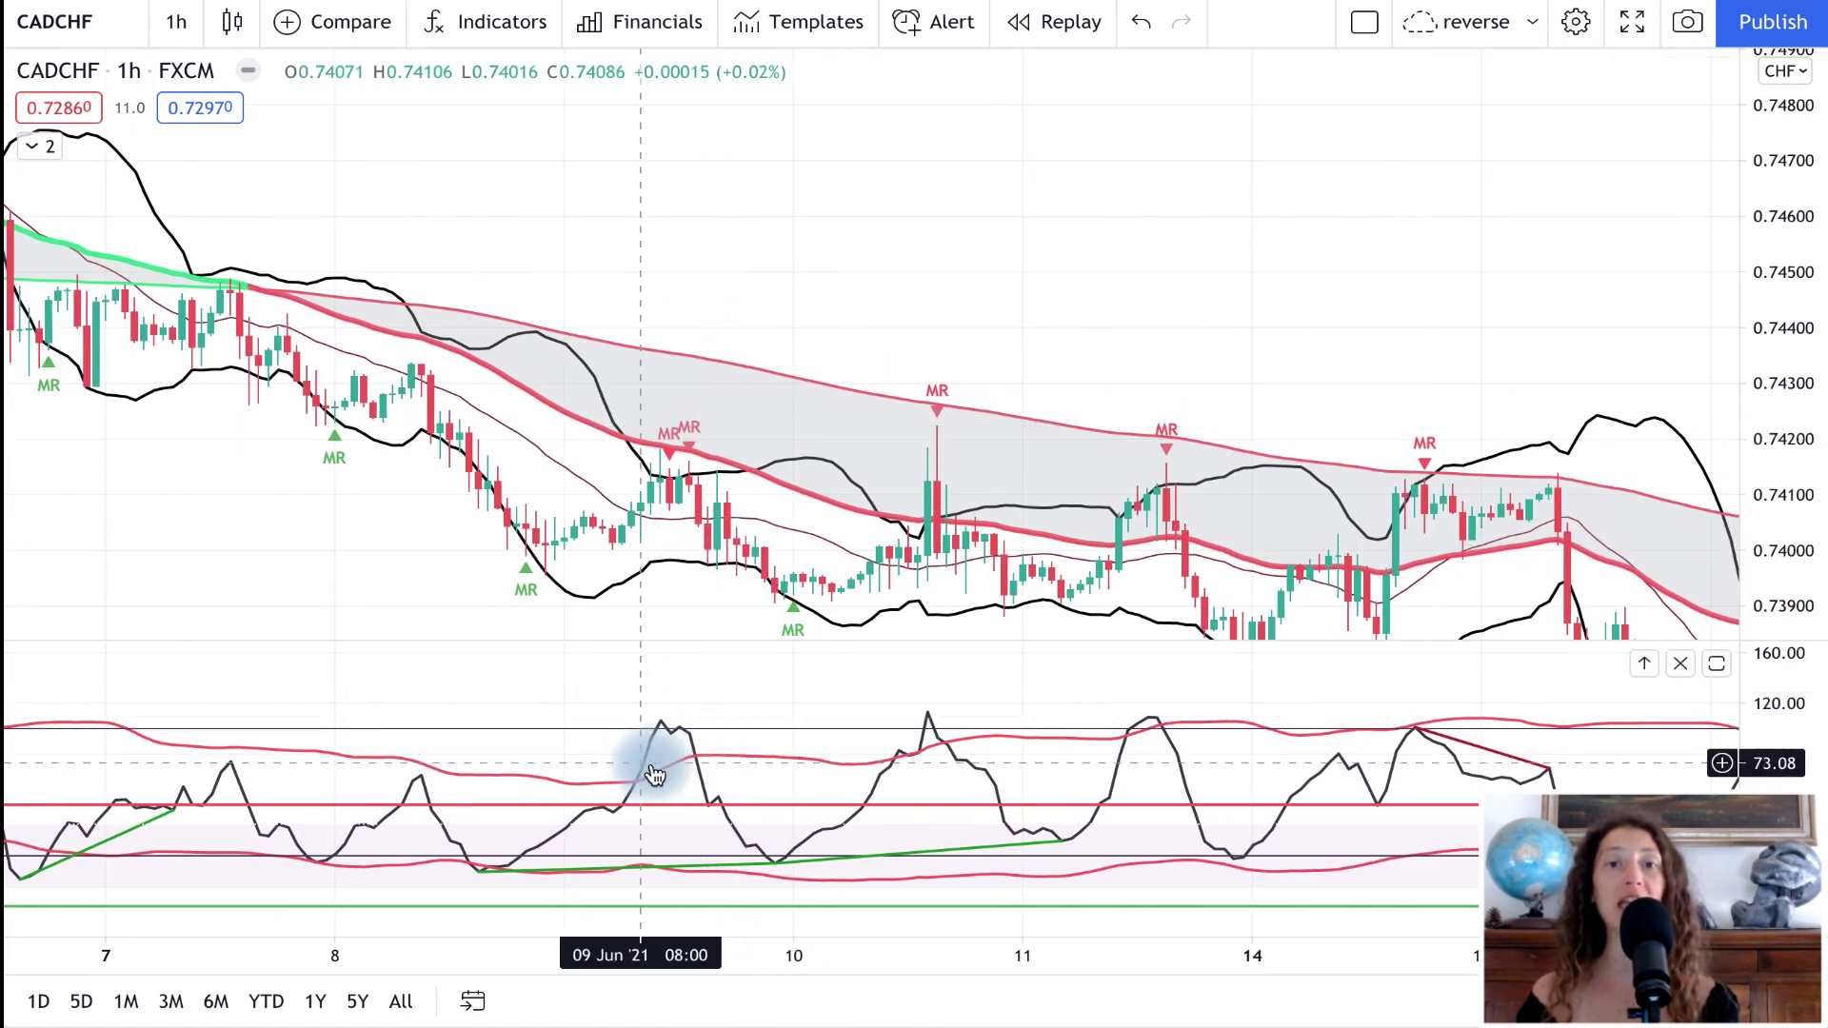
pyautogui.hscroll(6, 1024, 836)
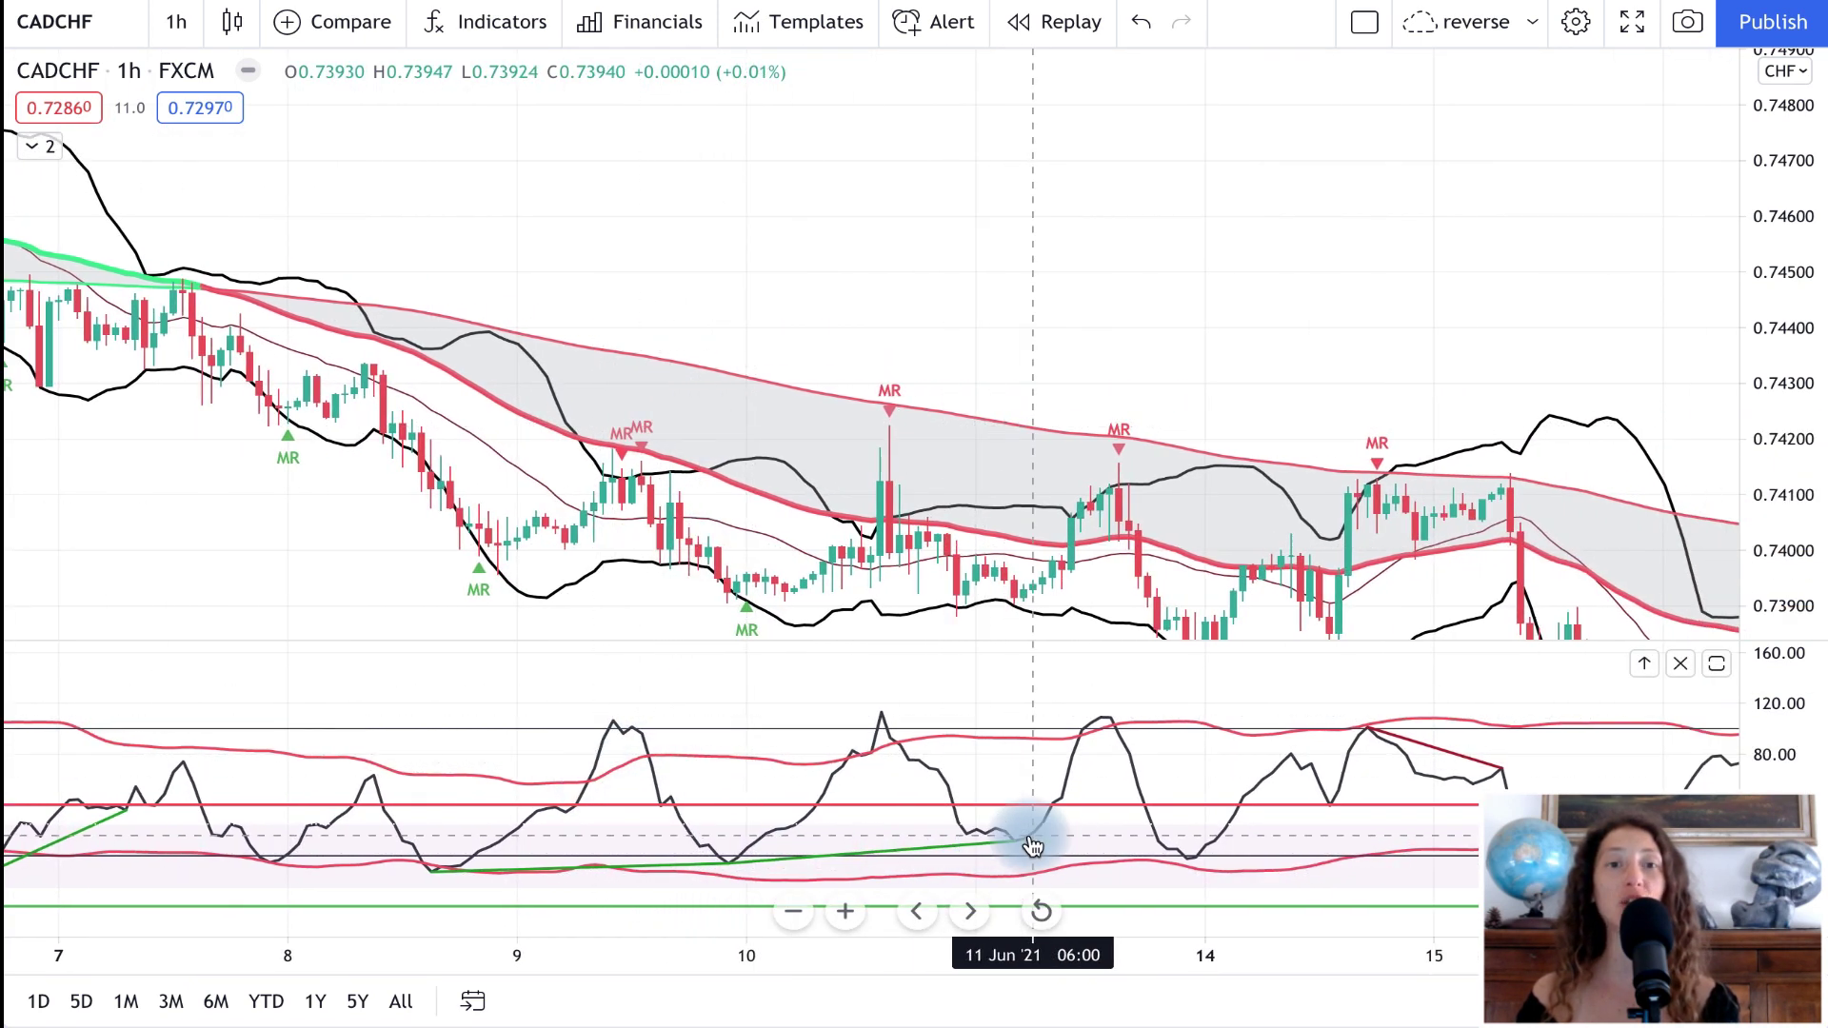
pyautogui.hscroll(2, 984, 828)
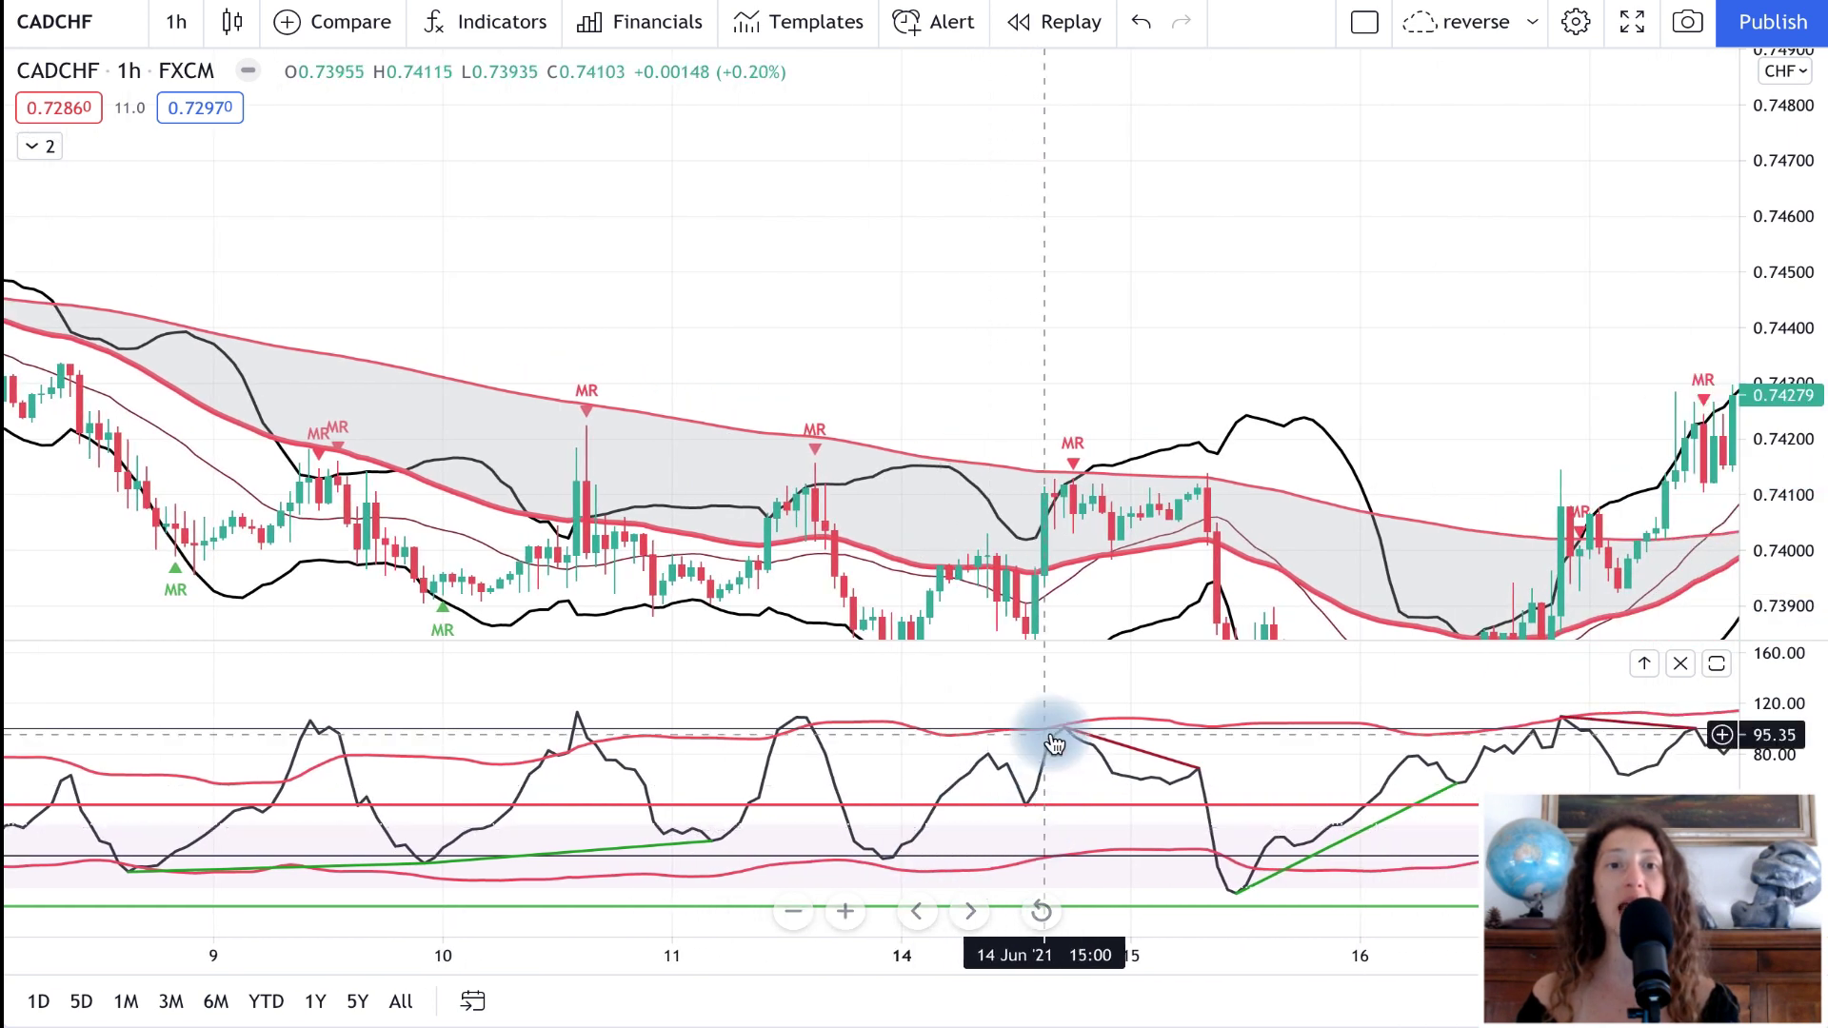